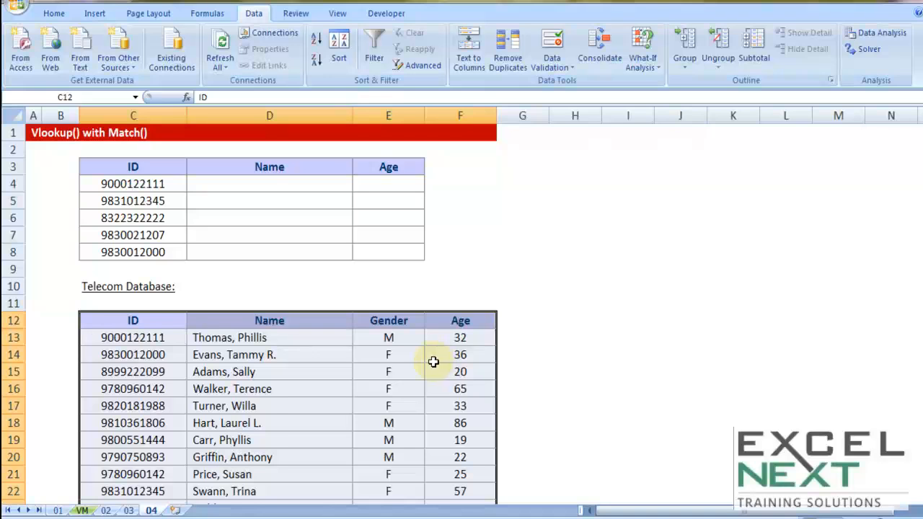
Highlight the Telecom Database's Name, Gender and Age headers, then scroll back to the top
{"action": "scroll", "coordinate": [433, 362], "scroll_direction": "down", "scroll_amount": 1}
{"action": "left_click_drag", "start_coordinate": [159, 288], "coordinate": [162, 423]}
{"action": "left_click_drag", "start_coordinate": [254, 274], "coordinate": [482, 272]}
{"action": "scroll", "coordinate": [603, 386], "scroll_direction": "up", "scroll_amount": 1}
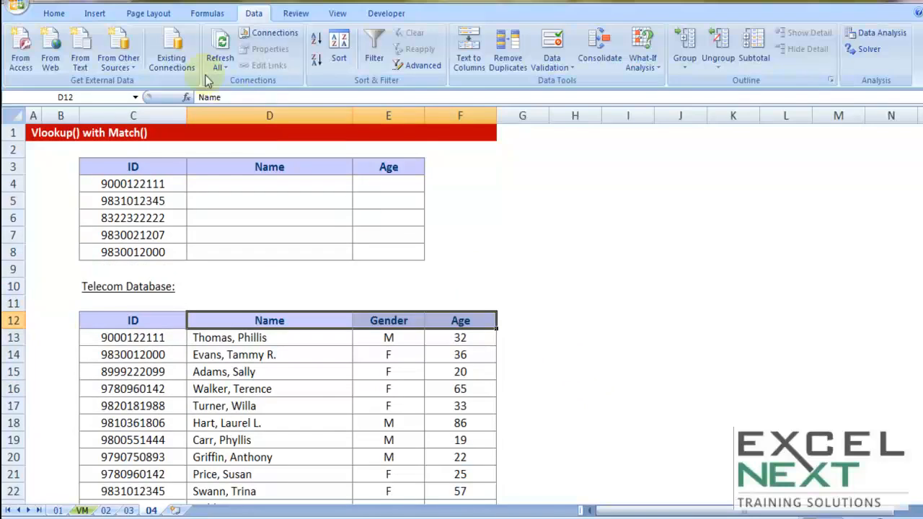
{"action": "double_click", "coordinate": [254, 15]}
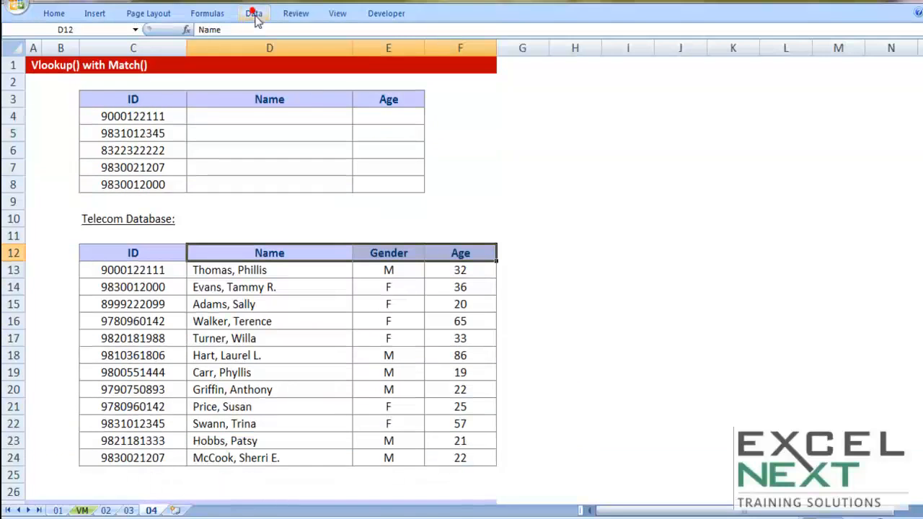
{"action": "left_click", "coordinate": [555, 197]}
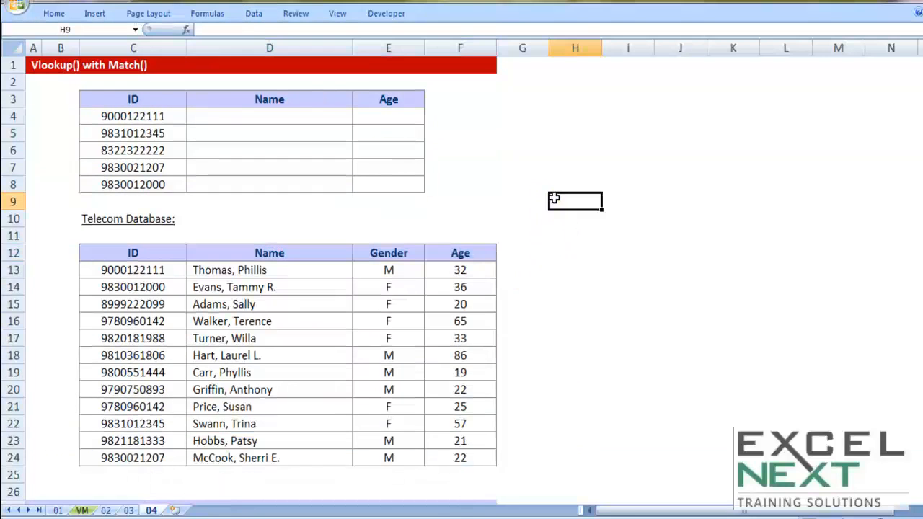
{"action": "left_click_drag", "start_coordinate": [176, 254], "coordinate": [445, 462]}
{"action": "left_click_drag", "start_coordinate": [133, 252], "coordinate": [133, 452]}
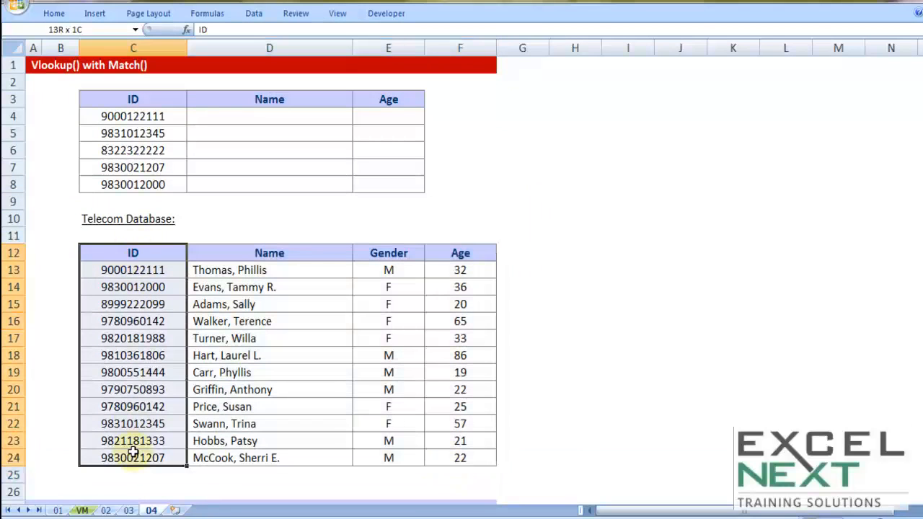
{"action": "left_click_drag", "start_coordinate": [269, 269], "coordinate": [268, 455]}
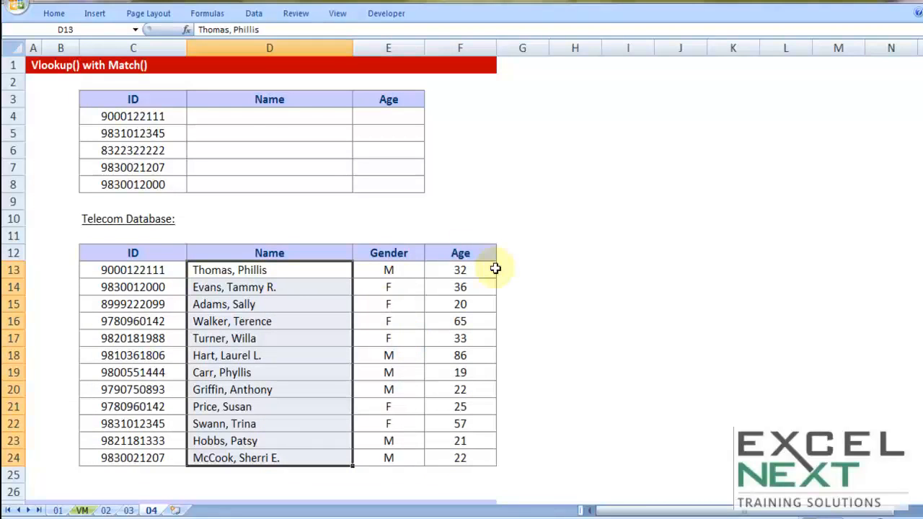
{"action": "left_click", "coordinate": [142, 116]}
{"action": "left_click", "coordinate": [139, 136]}
{"action": "left_click", "coordinate": [141, 150]}
{"action": "left_click", "coordinate": [142, 167]}
{"action": "left_click", "coordinate": [144, 181]}
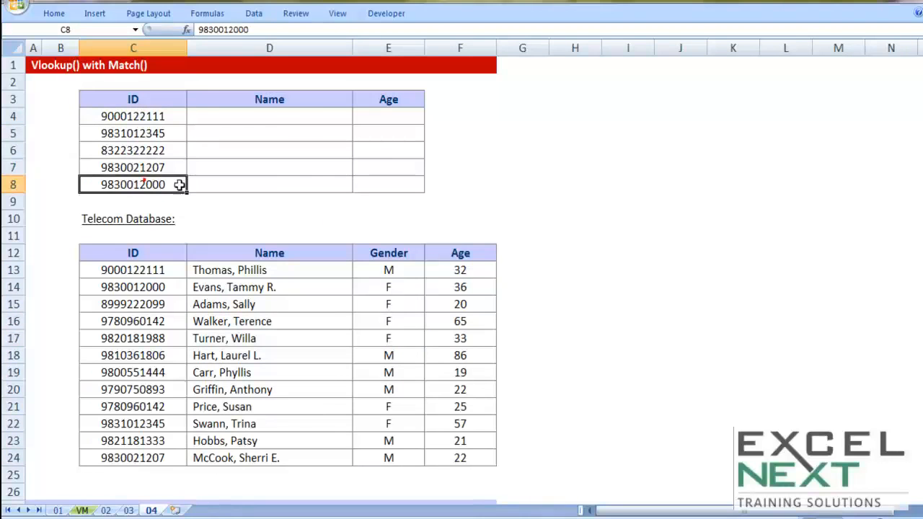
{"action": "left_click", "coordinate": [304, 117]}
{"action": "key", "text": "ctrl+c"}
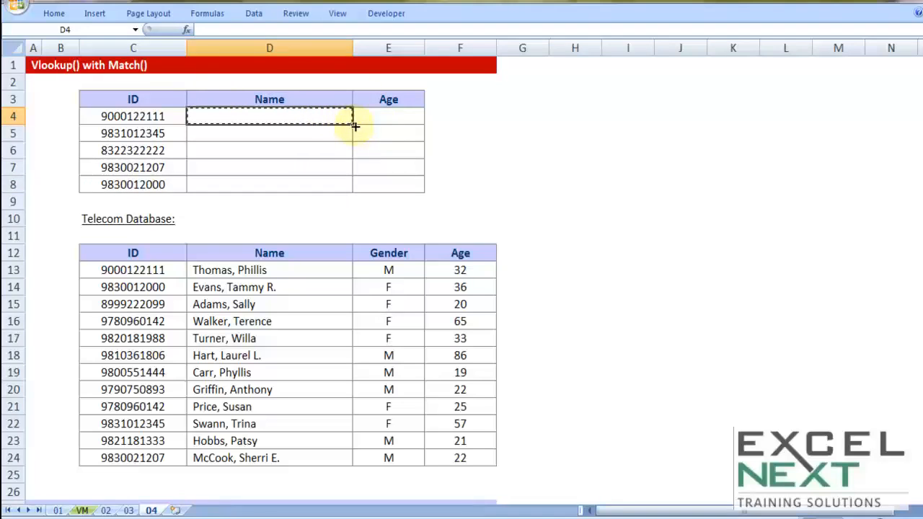
{"action": "left_click_drag", "start_coordinate": [353, 124], "coordinate": [424, 192]}
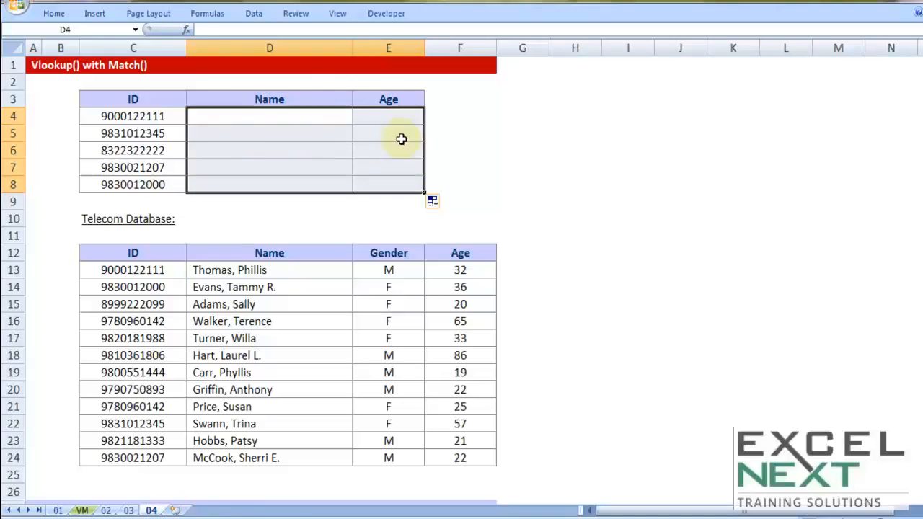
{"action": "left_click", "coordinate": [290, 114]}
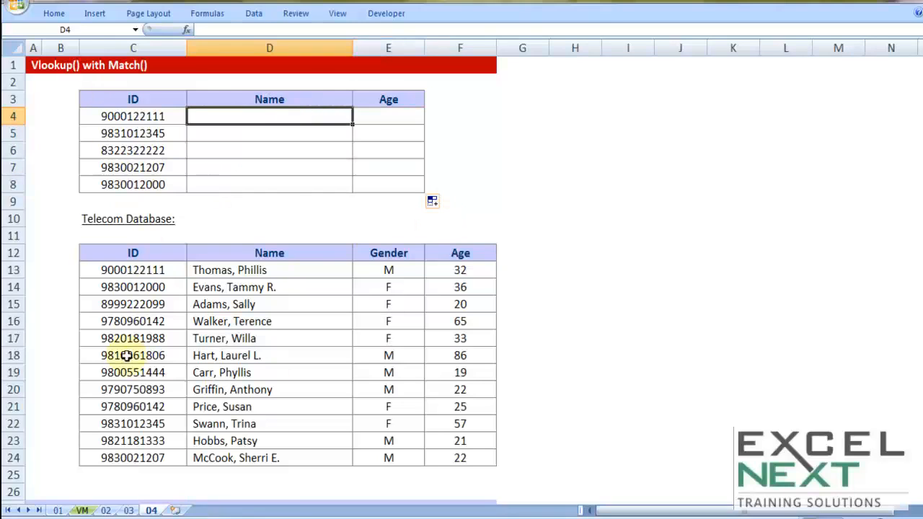
{"action": "left_click_drag", "start_coordinate": [139, 270], "coordinate": [133, 372]}
{"action": "left_click_drag", "start_coordinate": [131, 117], "coordinate": [133, 184]}
{"action": "left_click_drag", "start_coordinate": [130, 270], "coordinate": [128, 456]}
Enter =VLOOKUP(C4,$C$12:$F$24,2,FALSE) in D4 to return the first ID's name
{"action": "left_click", "coordinate": [277, 114]}
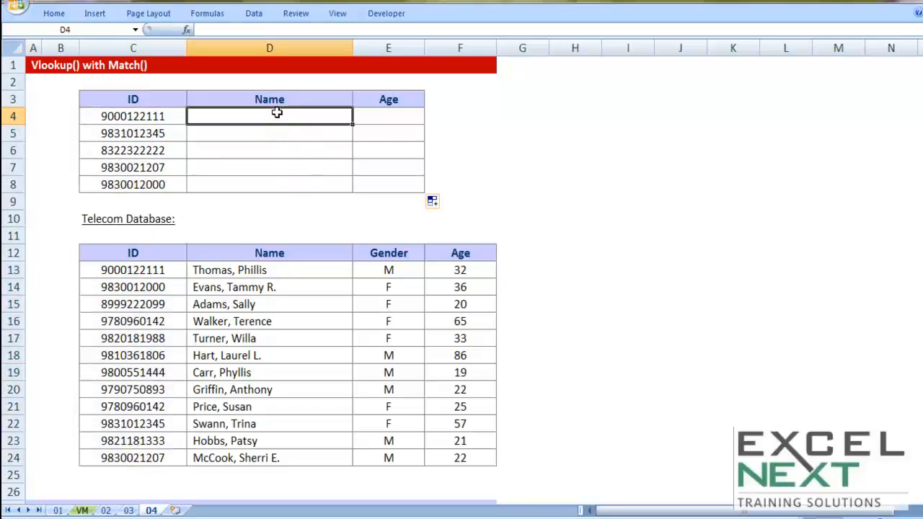
{"action": "type", "text": "=vl"}
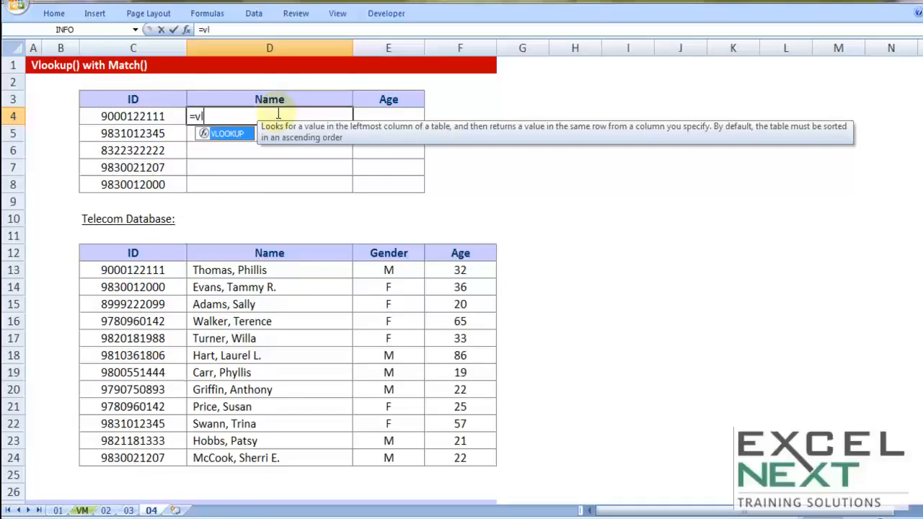
{"action": "key", "text": "Tab"}
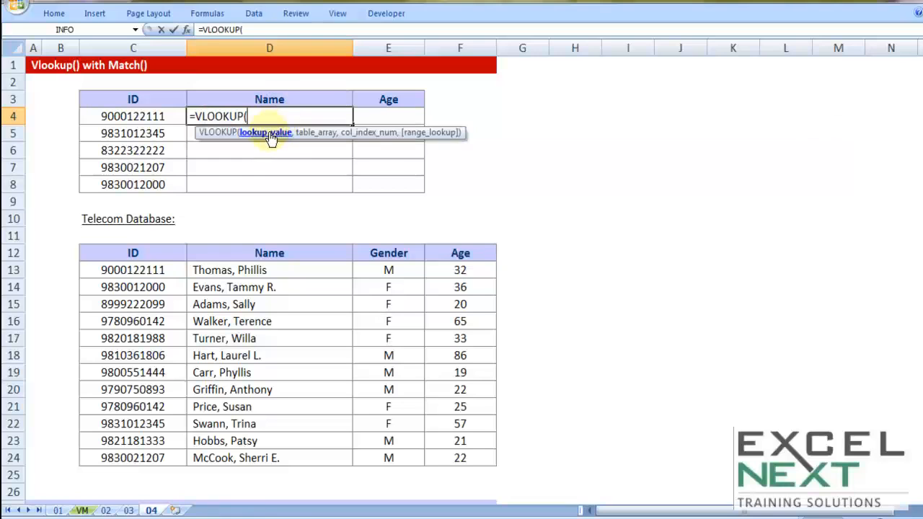
{"action": "left_click", "coordinate": [139, 117]}
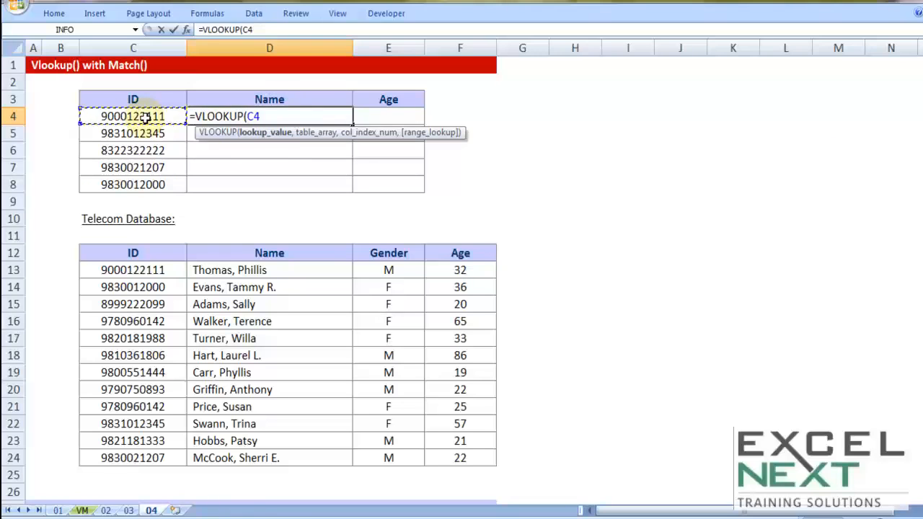
{"action": "type", "text": ","}
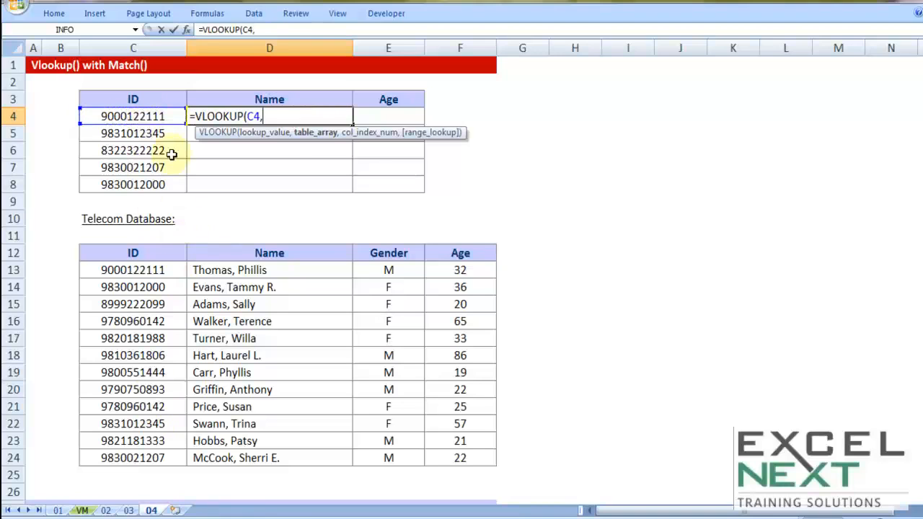
{"action": "left_click_drag", "start_coordinate": [137, 253], "coordinate": [459, 459]}
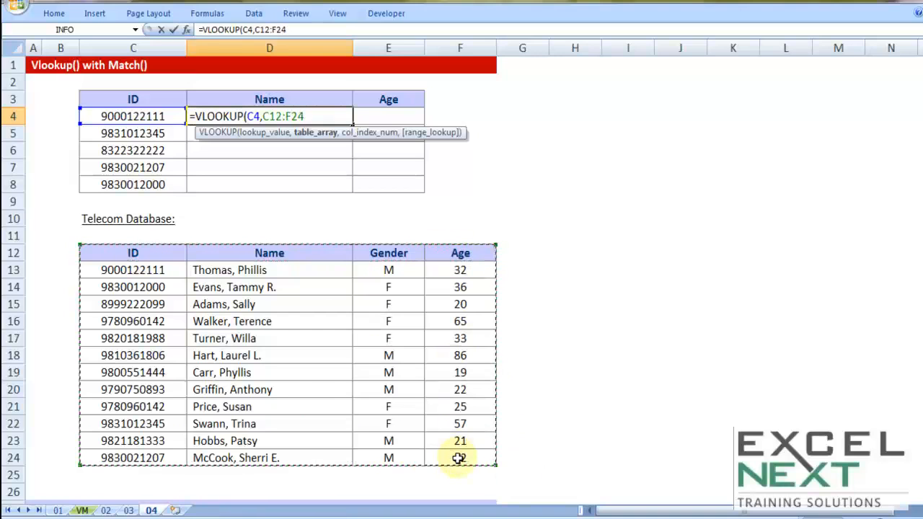
{"action": "key", "text": "F4"}
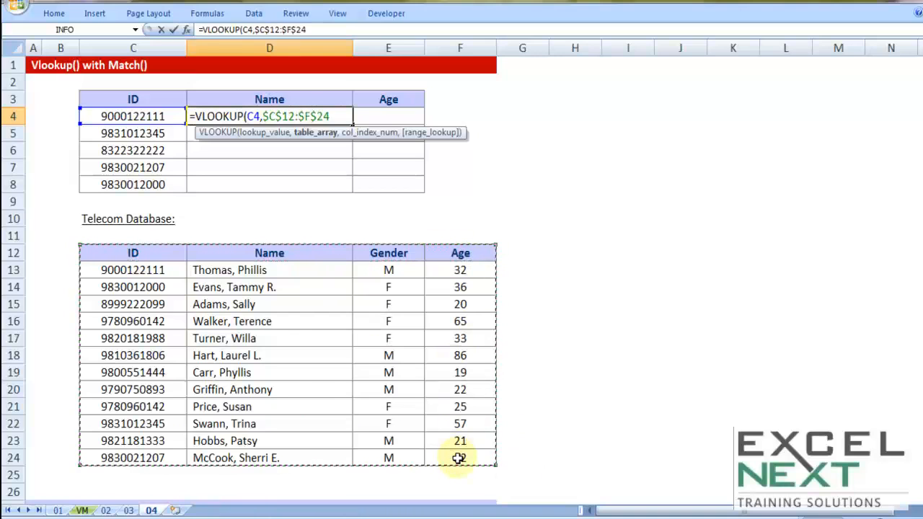
{"action": "type", "text": ",2"}
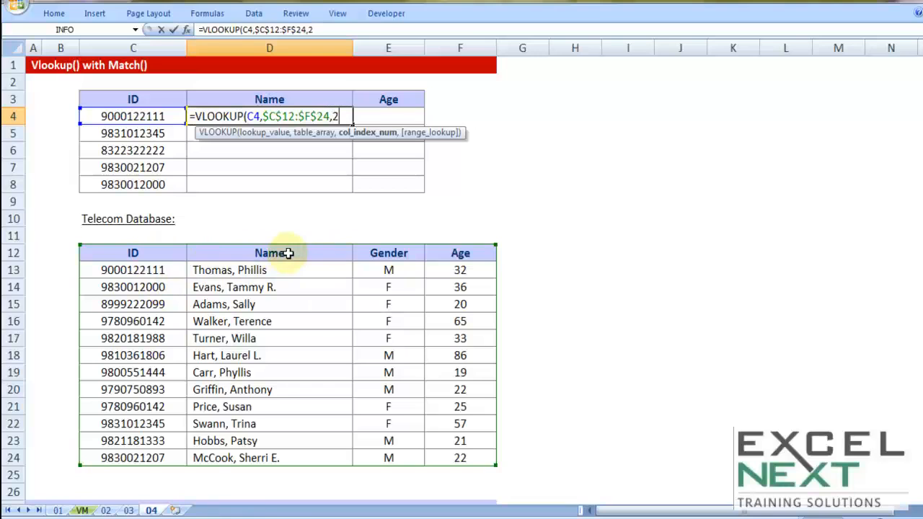
{"action": "type", "text": ","}
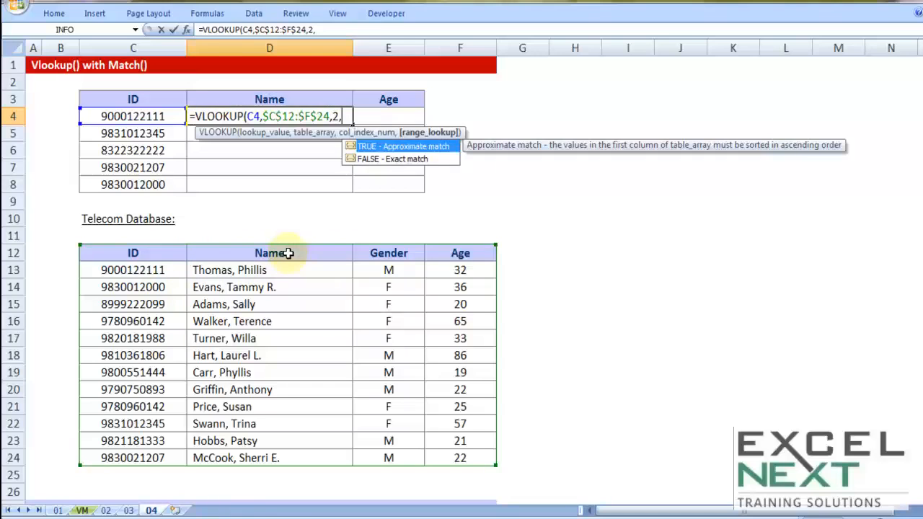
{"action": "key", "text": "Down"}
{"action": "key", "text": "Tab"}
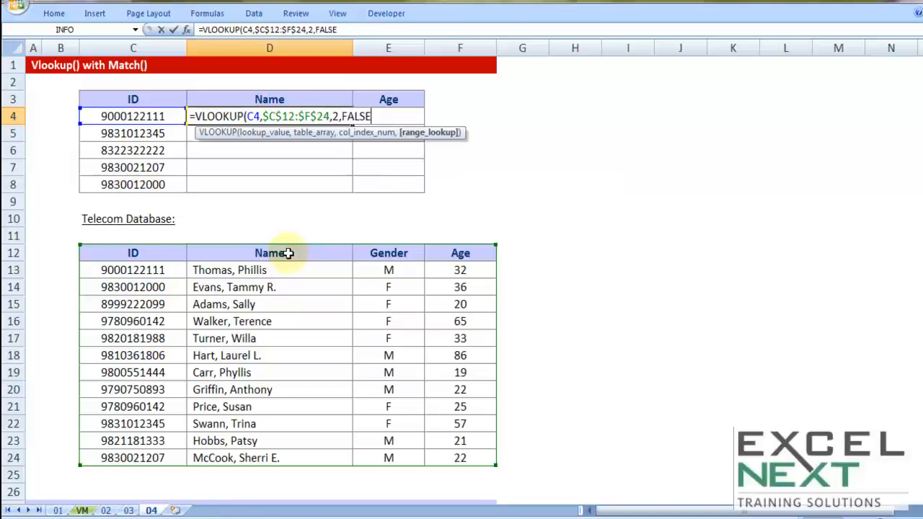
{"action": "type", "text": ")"}
{"action": "key", "text": "Return"}
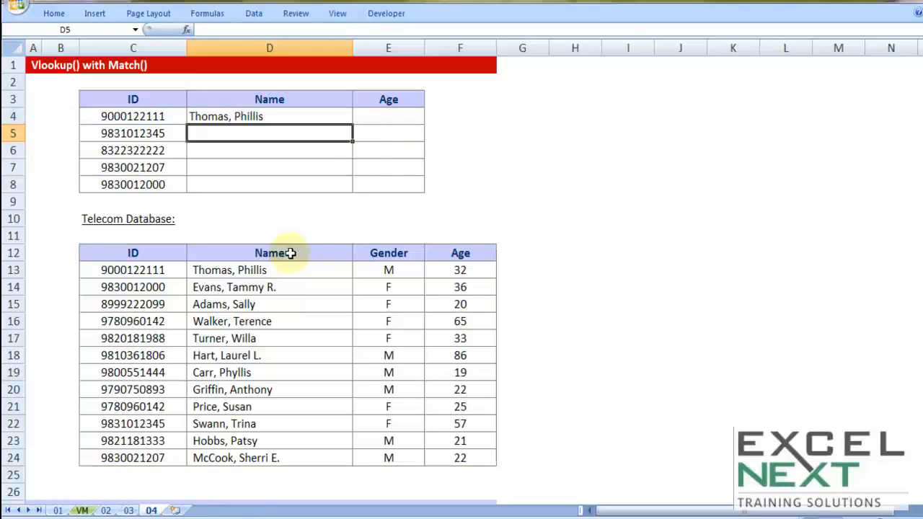
Copy D4's lookup formula across D4:E8 and inspect E4's column number argument 2
{"action": "left_click", "coordinate": [333, 117]}
{"action": "left_click_drag", "start_coordinate": [353, 124], "coordinate": [428, 192]}
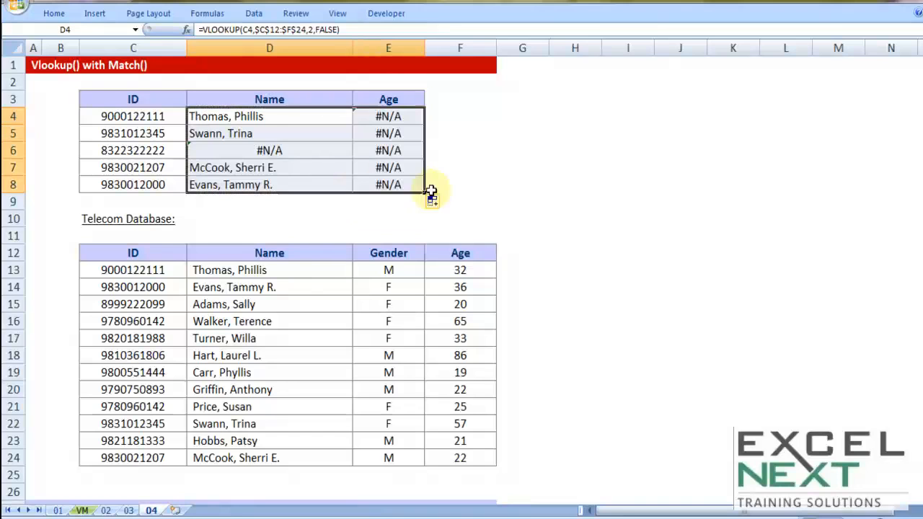
{"action": "double_click", "coordinate": [404, 116]}
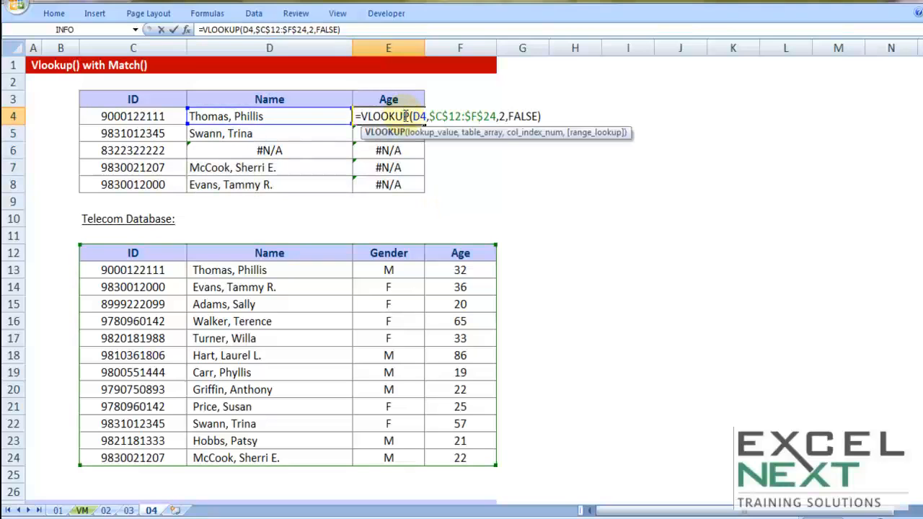
{"action": "double_click", "coordinate": [501, 117]}
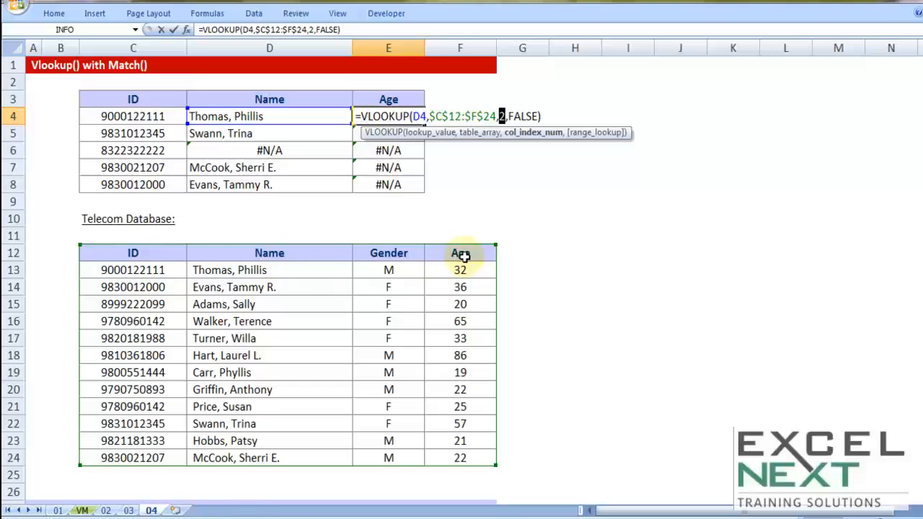
{"action": "key", "text": "Escape"}
Compare the references in D4's and E4's formulas, then select D4:E8
{"action": "double_click", "coordinate": [274, 117]}
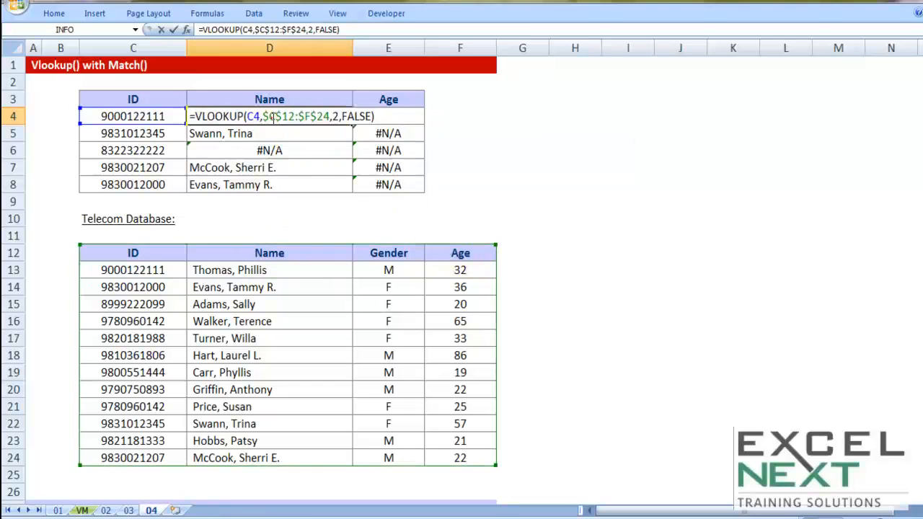
{"action": "left_click", "coordinate": [248, 116]}
{"action": "key", "text": "Escape"}
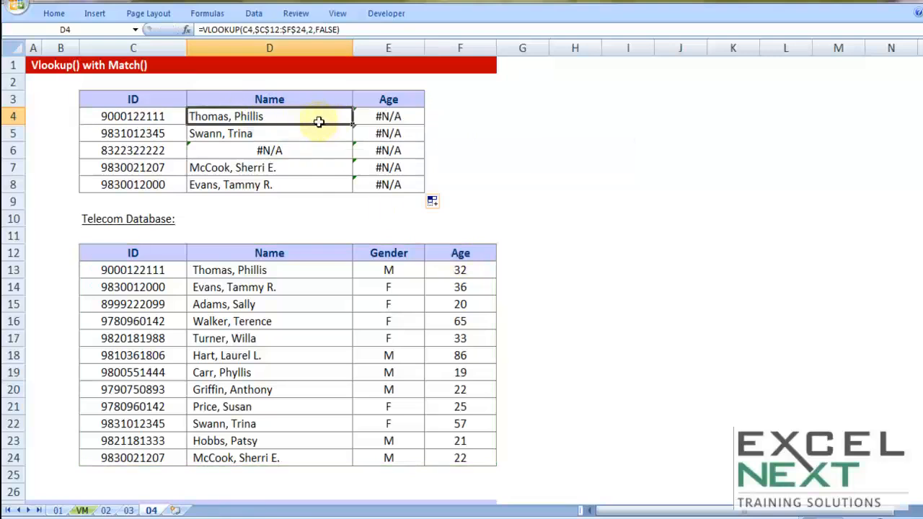
{"action": "double_click", "coordinate": [375, 116]}
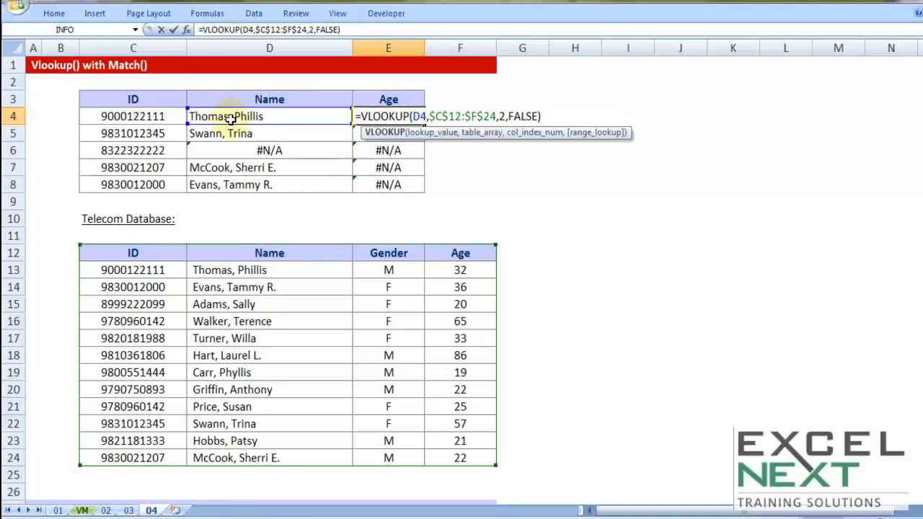
{"action": "key", "text": "Escape"}
{"action": "left_click_drag", "start_coordinate": [267, 116], "coordinate": [374, 189]}
Delete the old D4:E8 formulas and start =VLOOKUP(C4 in D4, highlighting the C4 reference
{"action": "key", "text": "Delete"}
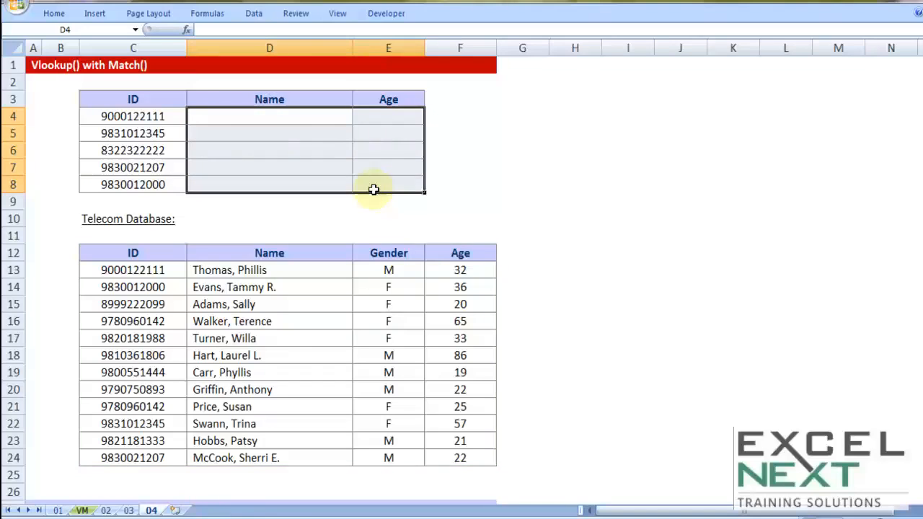
{"action": "left_click", "coordinate": [293, 118]}
{"action": "type", "text": "=VLOOKUP("}
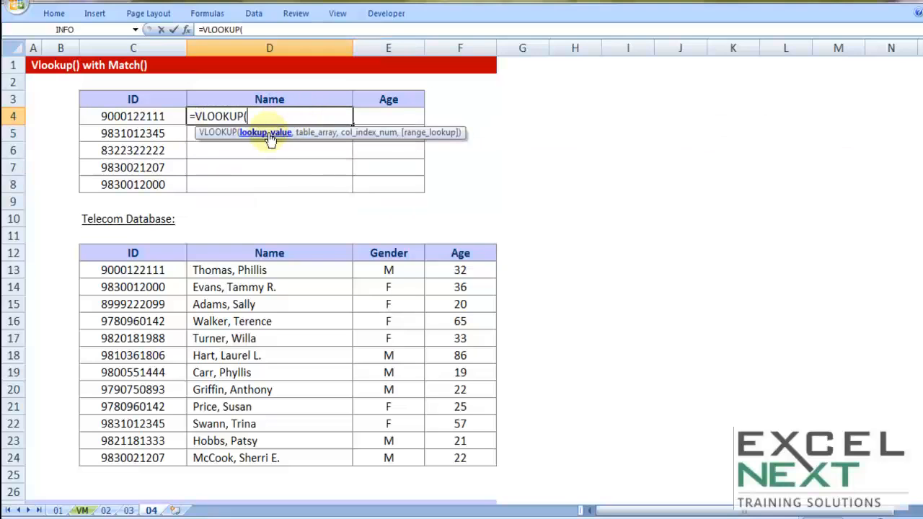
{"action": "left_click", "coordinate": [133, 116]}
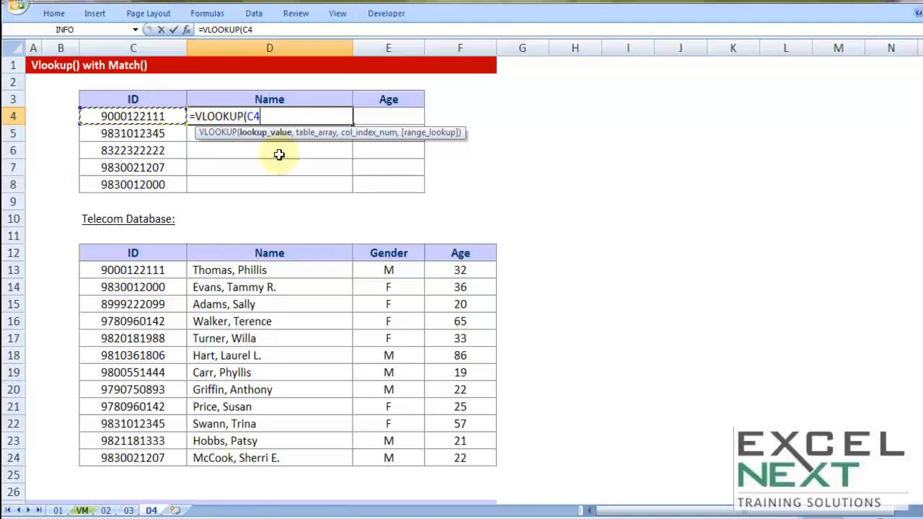
{"action": "left_click_drag", "start_coordinate": [261, 116], "coordinate": [249, 117]}
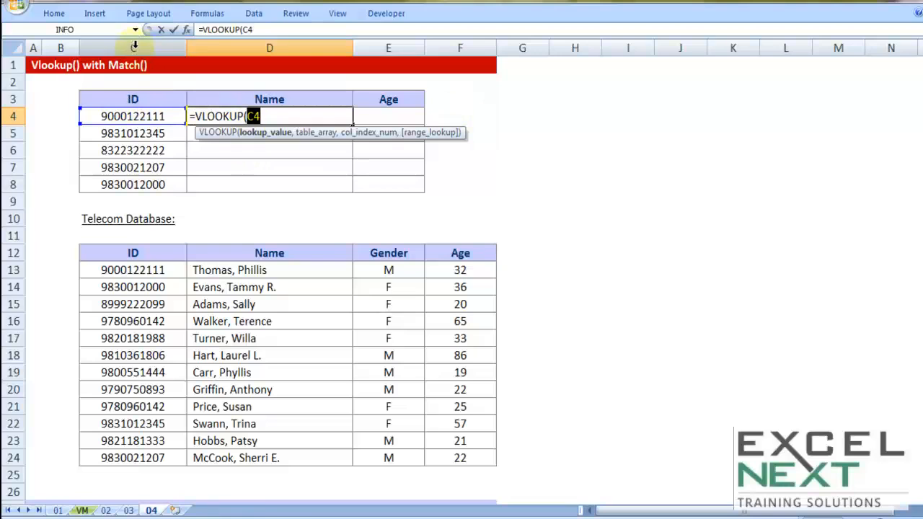
{"action": "left_click", "coordinate": [247, 117]}
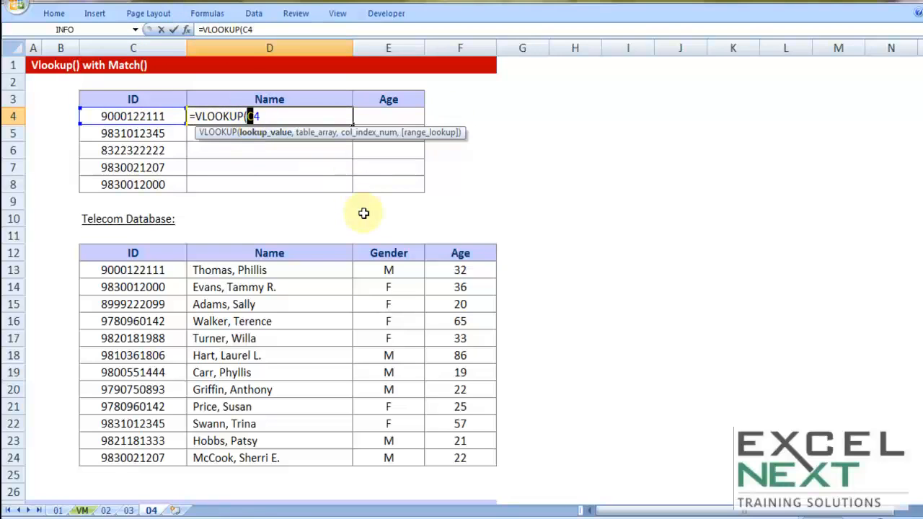
{"action": "left_click_drag", "start_coordinate": [252, 117], "coordinate": [261, 117]}
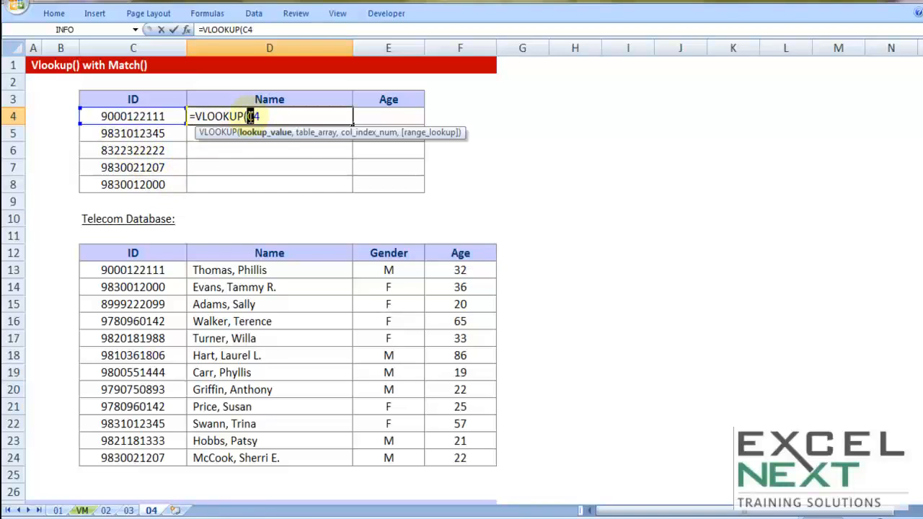
Lock the lookup value as $C4 and add the absolute table range $C$12:$F$24
{"action": "type", "text": "$C4"}
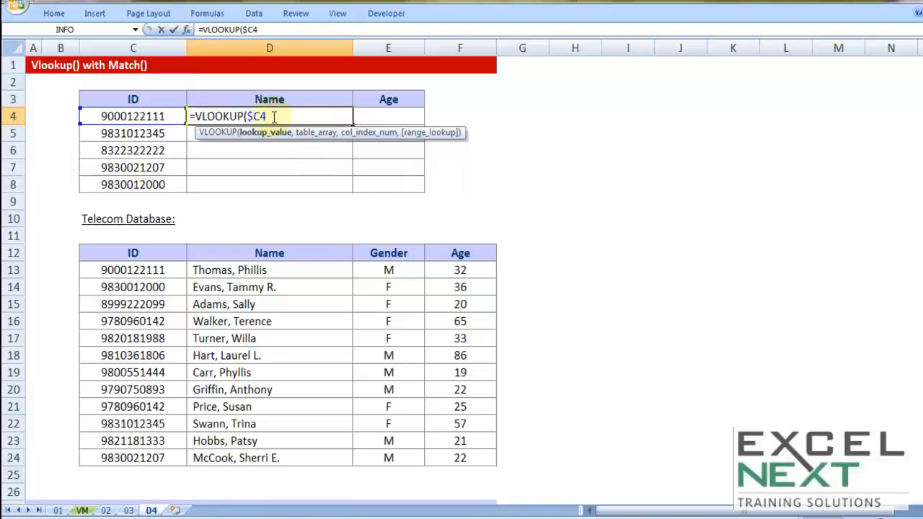
{"action": "type", "text": ","}
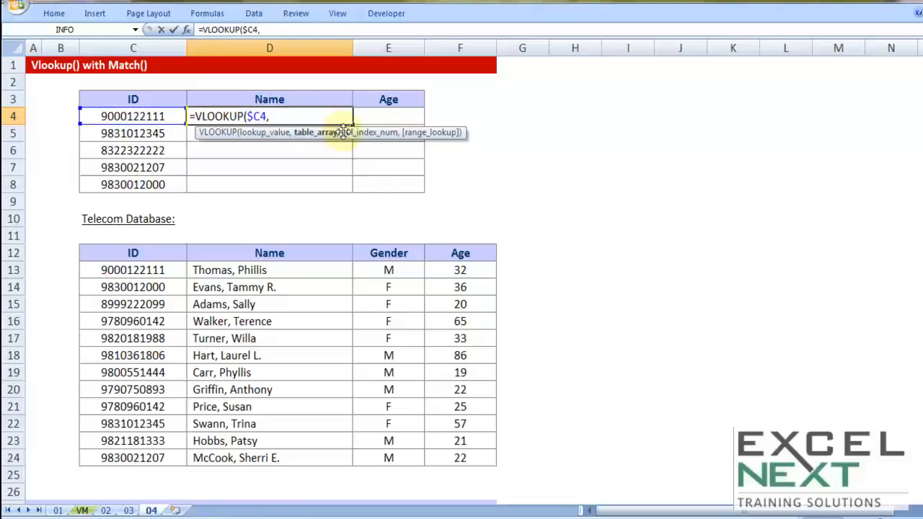
{"action": "left_click_drag", "start_coordinate": [176, 253], "coordinate": [447, 458]}
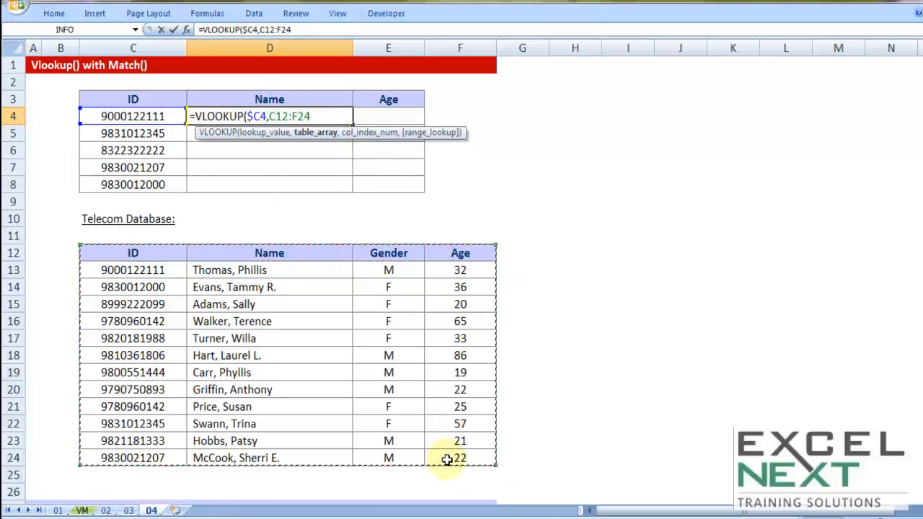
{"action": "key", "text": "F4"}
{"action": "type", "text": ","}
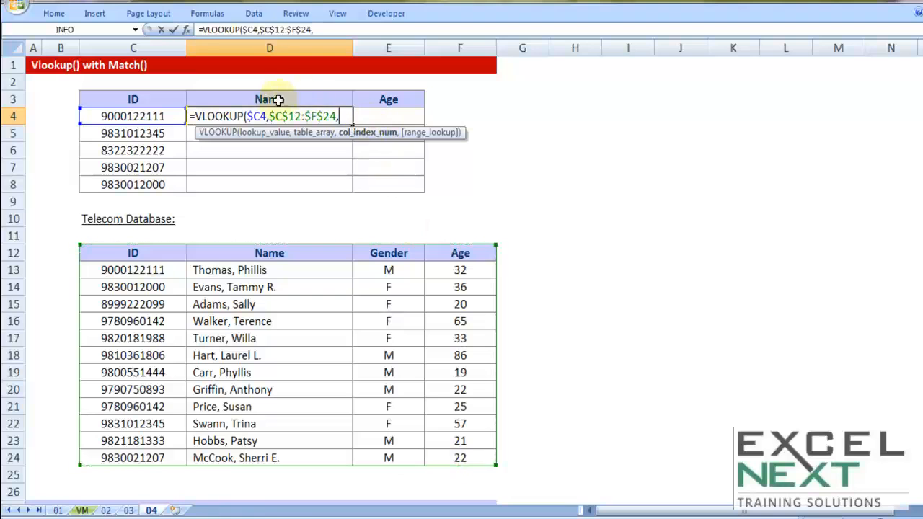
Add MATCH with the row-locked Name header D$3 as its lookup value
{"action": "type", "text": "matc"}
{"action": "key", "text": "Tab"}
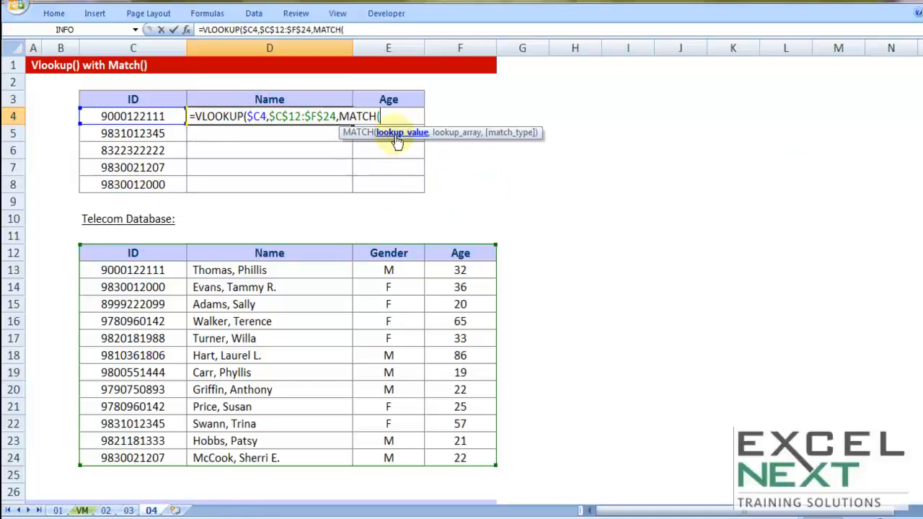
{"action": "left_click", "coordinate": [281, 97]}
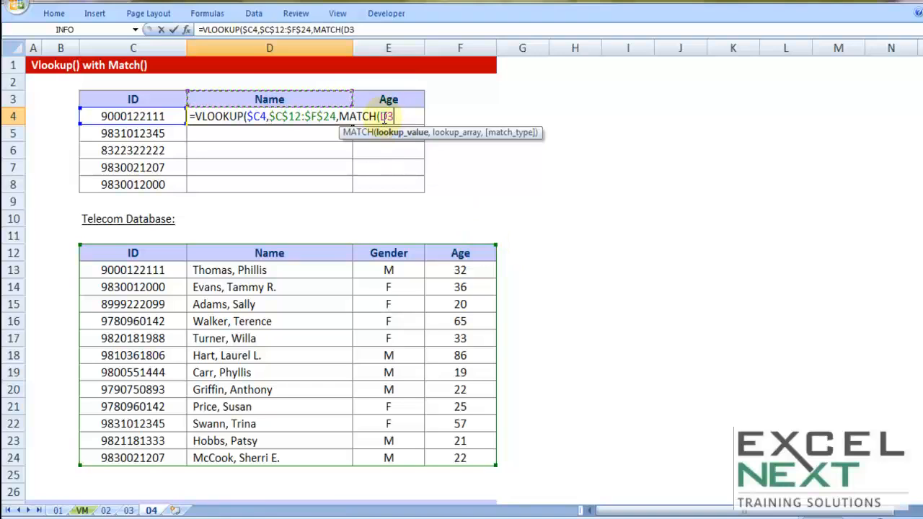
{"action": "double_click", "coordinate": [383, 118]}
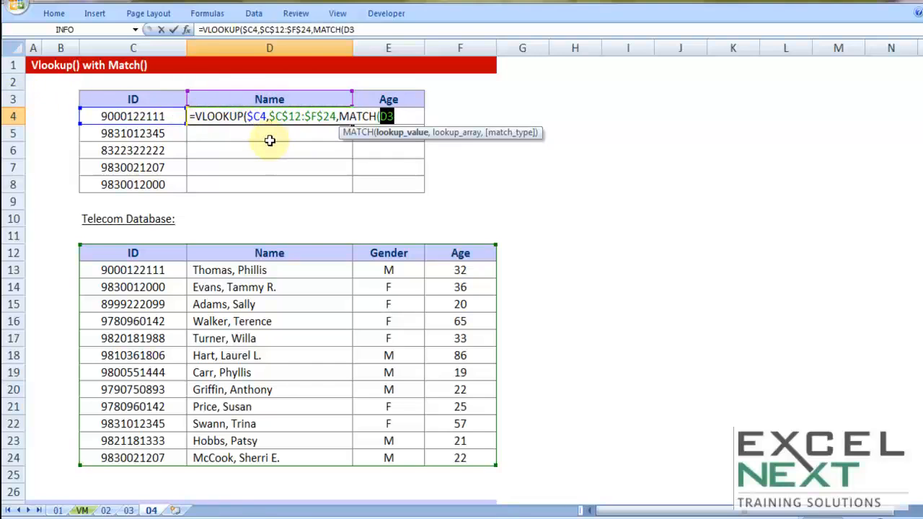
{"action": "left_click", "coordinate": [393, 118]}
{"action": "left_click_drag", "start_coordinate": [393, 118], "coordinate": [387, 118]}
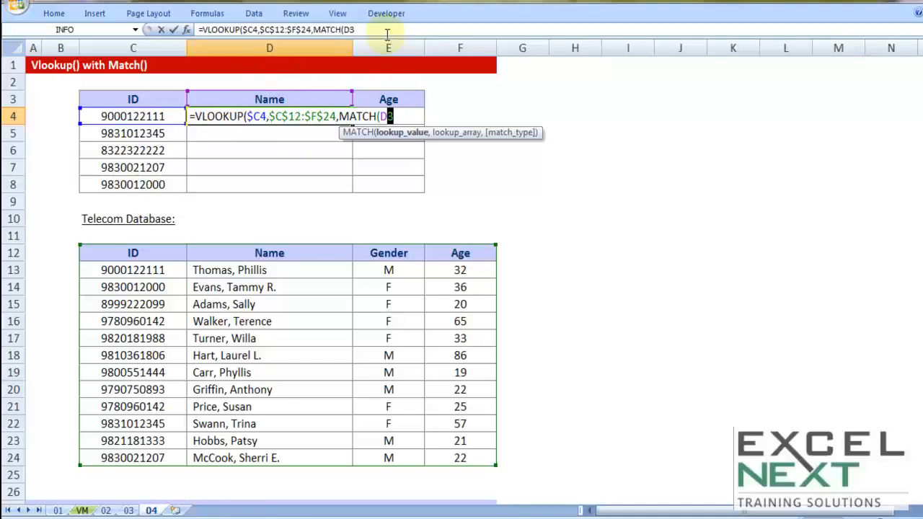
{"action": "left_click_drag", "start_coordinate": [382, 117], "coordinate": [388, 115]}
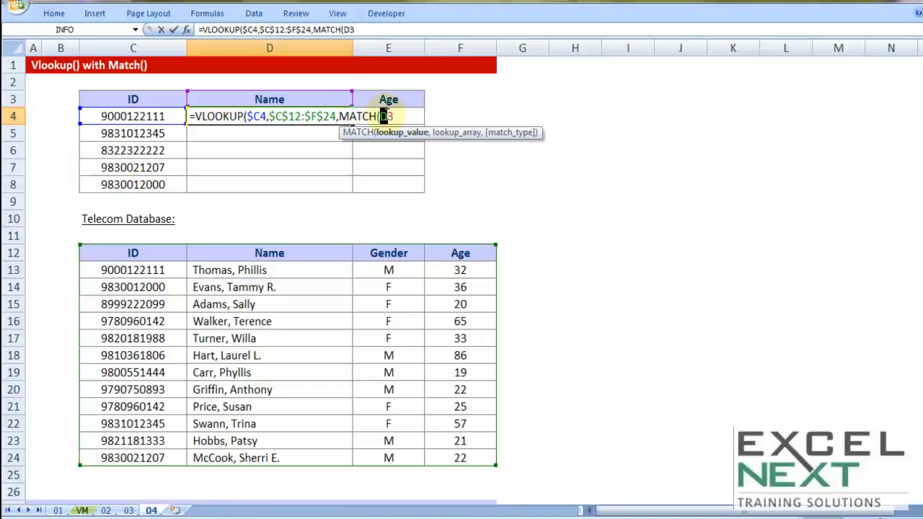
{"action": "type", "text": "$3"}
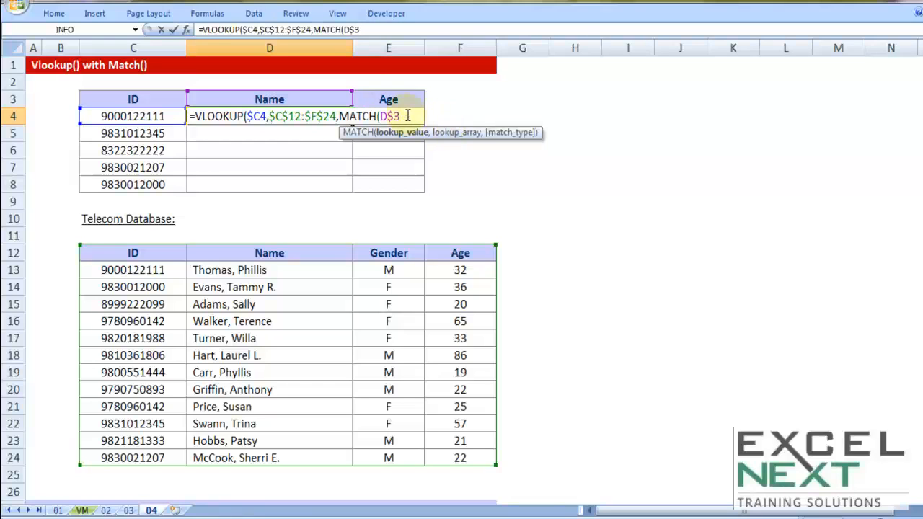
{"action": "type", "text": ","}
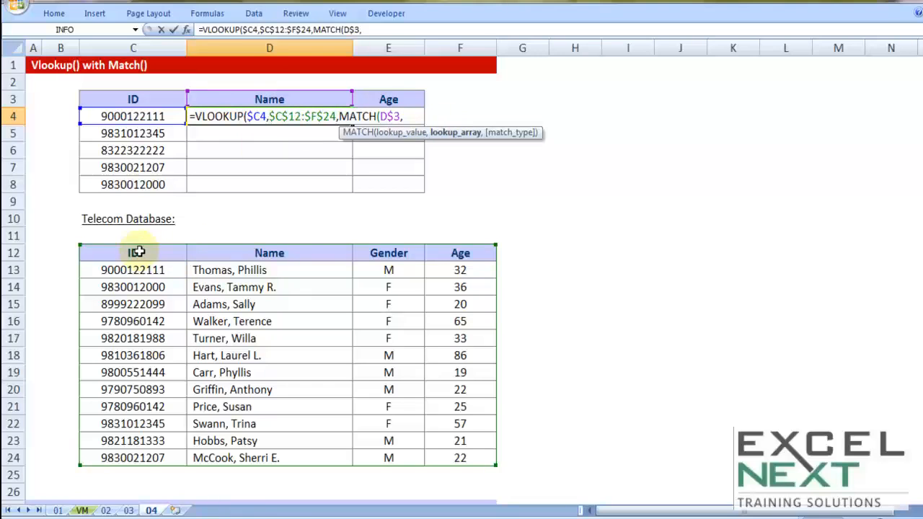
Finish D4 with MATCH against $C$12:$F$12 using 0, add FALSE, and enter it
{"action": "left_click_drag", "start_coordinate": [120, 251], "coordinate": [448, 256]}
{"action": "key", "text": "F4"}
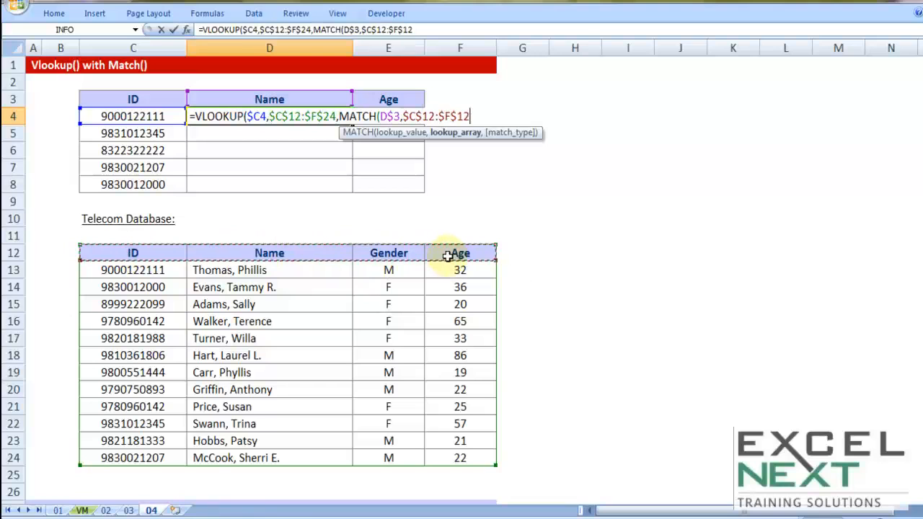
{"action": "type", "text": ",0"}
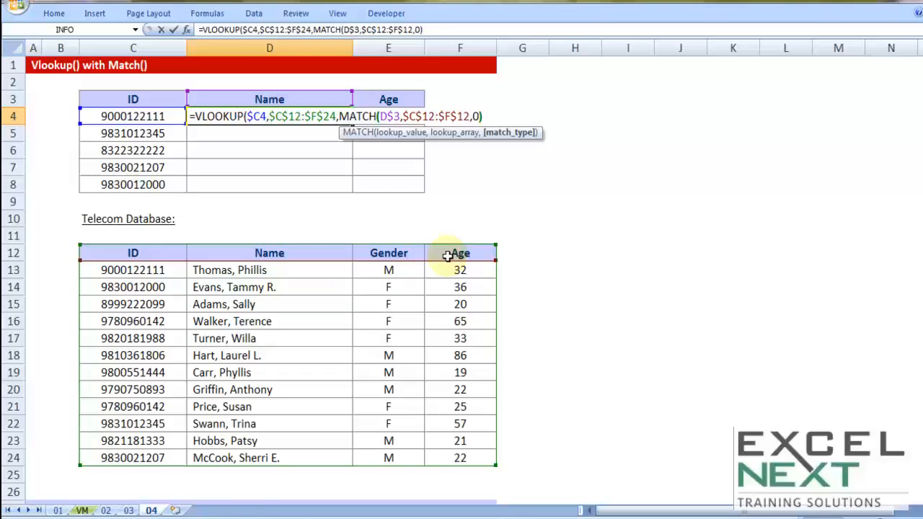
{"action": "type", "text": "),"}
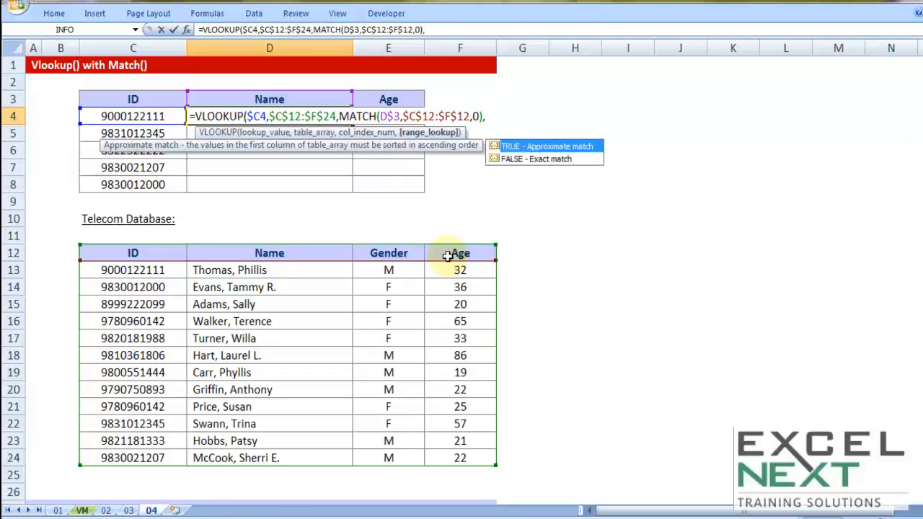
{"action": "double_click", "coordinate": [521, 159]}
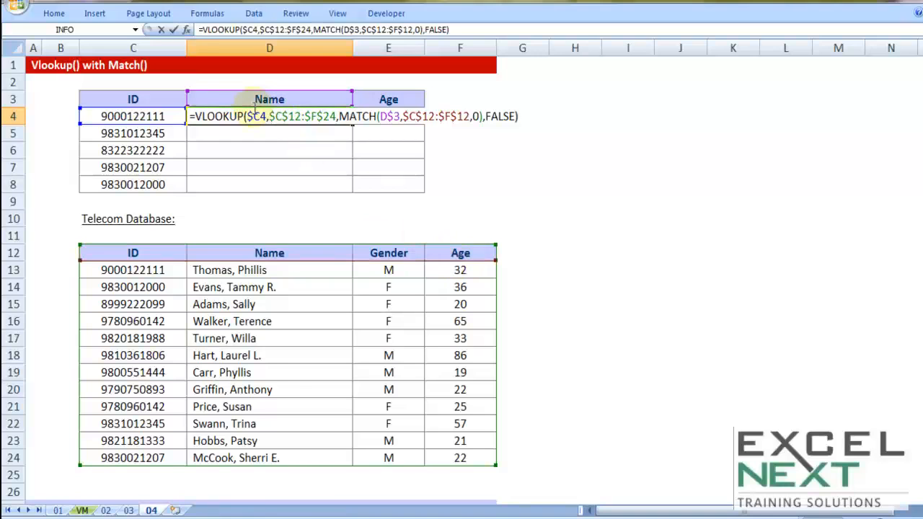
{"action": "left_click_drag", "start_coordinate": [246, 116], "coordinate": [267, 117]}
{"action": "left_click", "coordinate": [382, 116]}
{"action": "left_click_drag", "start_coordinate": [383, 116], "coordinate": [401, 116]}
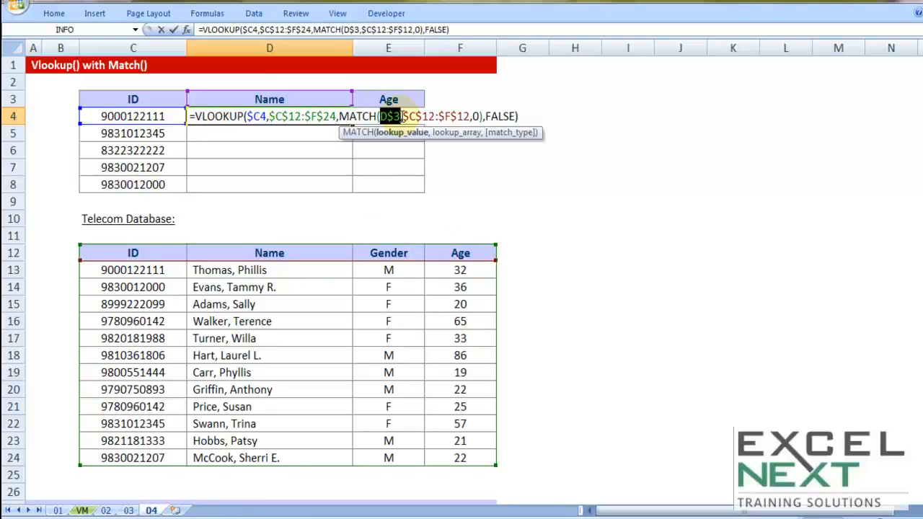
{"action": "left_click", "coordinate": [531, 116]}
{"action": "key", "text": "Return"}
Copy D4's formula through D4:E8, test E3 as 'Gender', then undo it back to 'Age'
{"action": "left_click", "coordinate": [342, 121]}
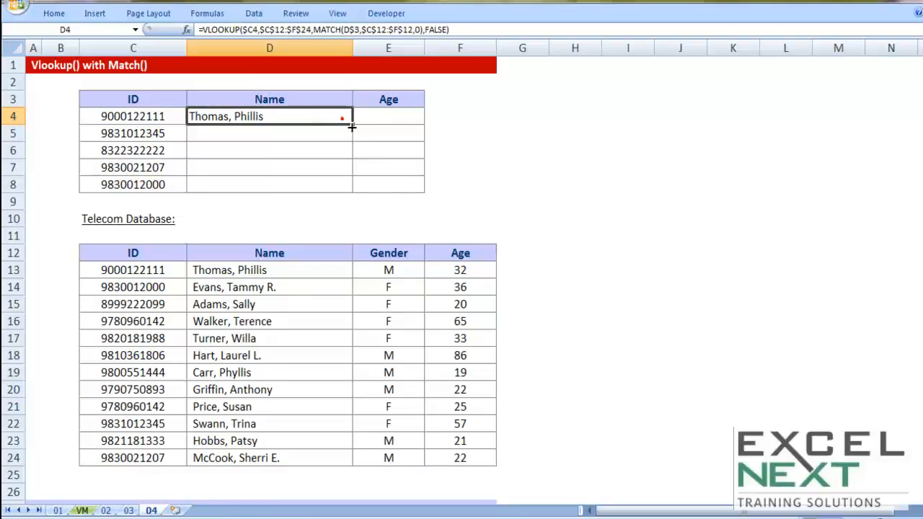
{"action": "left_click_drag", "start_coordinate": [353, 125], "coordinate": [424, 192]}
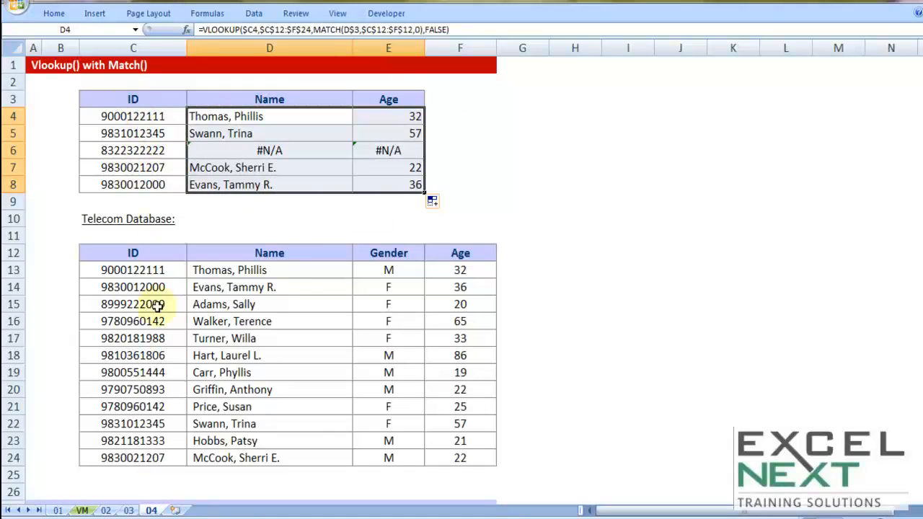
{"action": "left_click", "coordinate": [386, 96]}
{"action": "type", "text": "Gendr"}
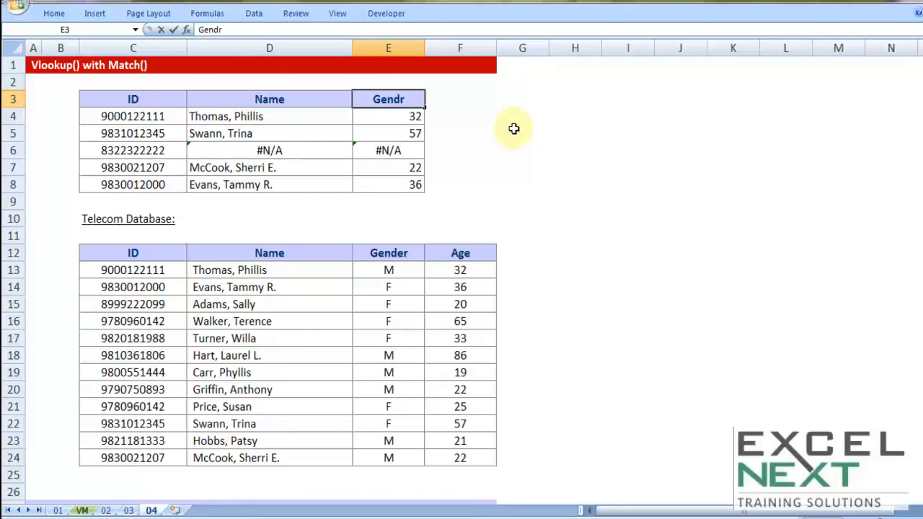
{"action": "key", "text": "BackSpace"}
{"action": "type", "text": "er"}
{"action": "key", "text": "Return"}
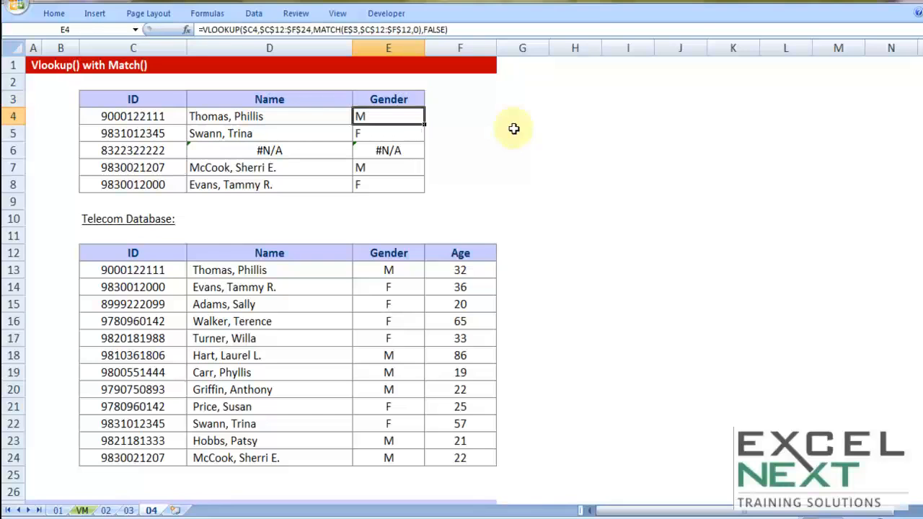
{"action": "key", "text": "ctrl+z"}
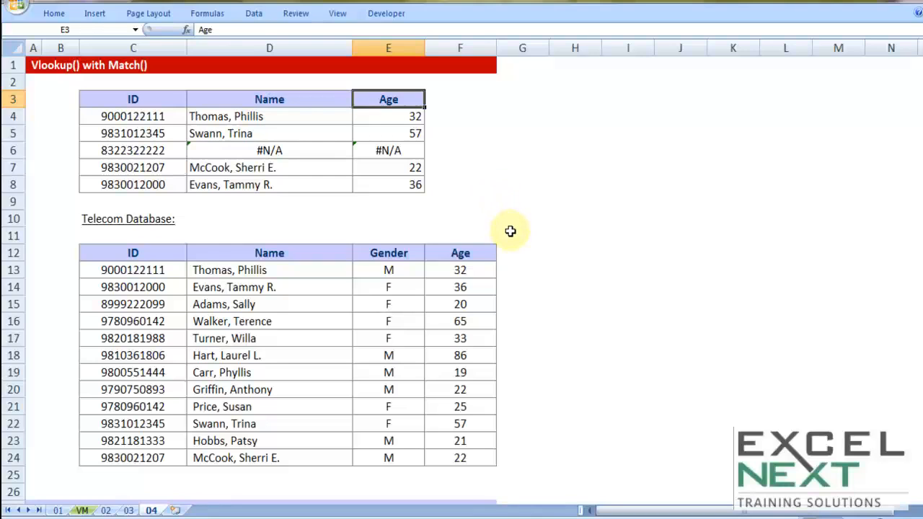
Enter the headings ID, Name, Desig, Basic and HRA across H3:L3
{"action": "left_click", "coordinate": [574, 97]}
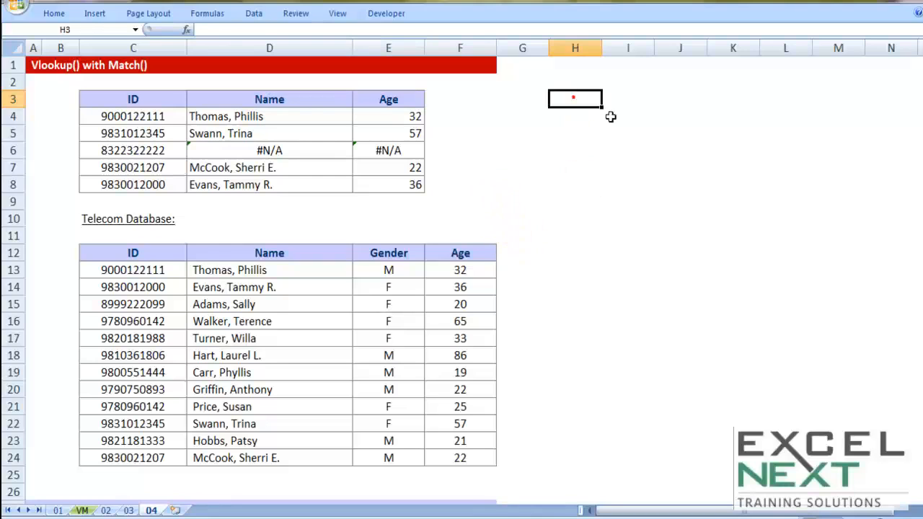
{"action": "type", "text": "I"}
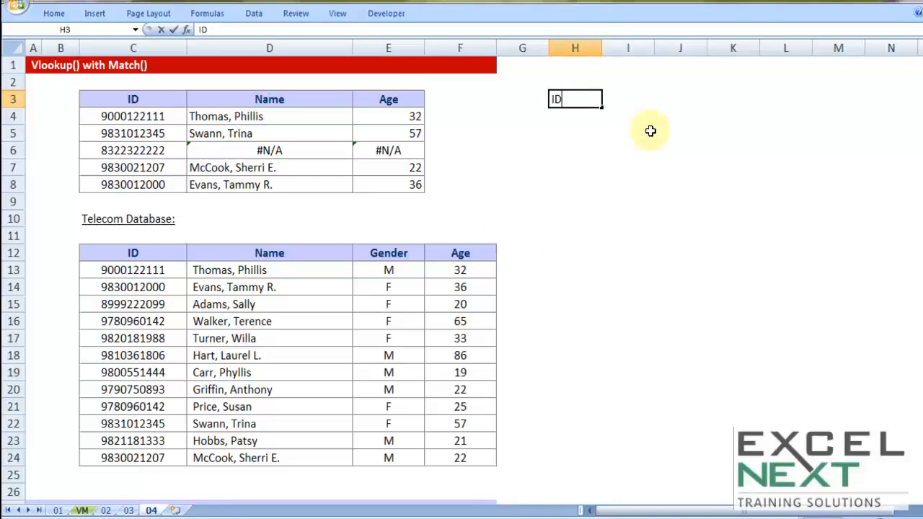
{"action": "type", "text": "D"}
{"action": "key", "text": "Tab"}
{"action": "type", "text": "Nam"}
{"action": "key", "text": "Tab"}
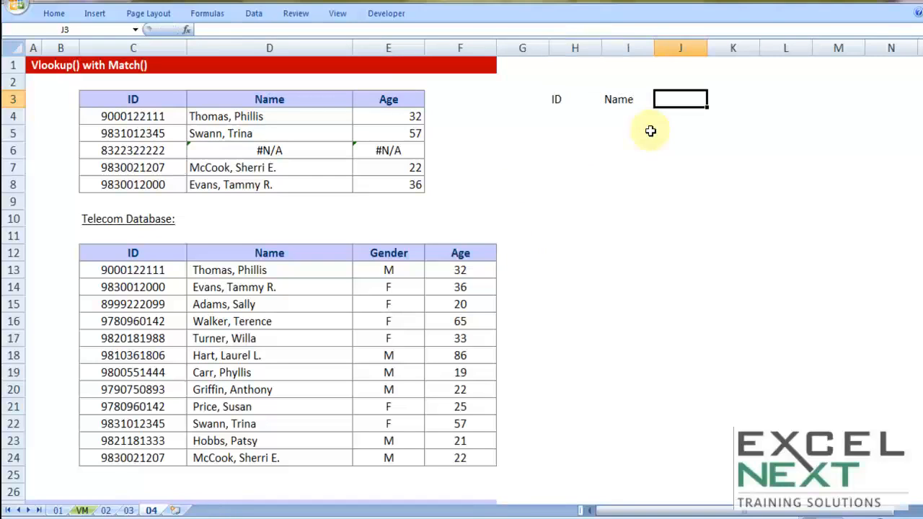
{"action": "type", "text": "Desig"}
{"action": "key", "text": "Tab"}
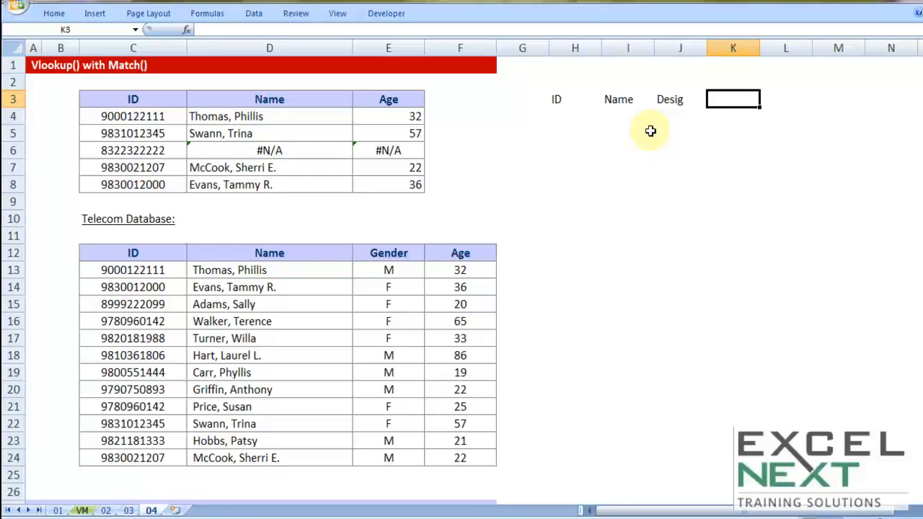
{"action": "type", "text": "Basic"}
{"action": "key", "text": "Tab"}
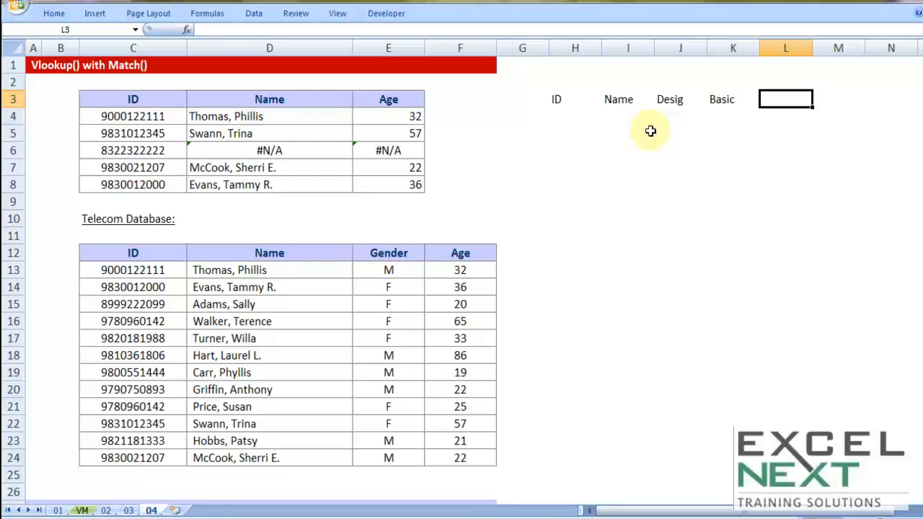
{"action": "type", "text": "HRA"}
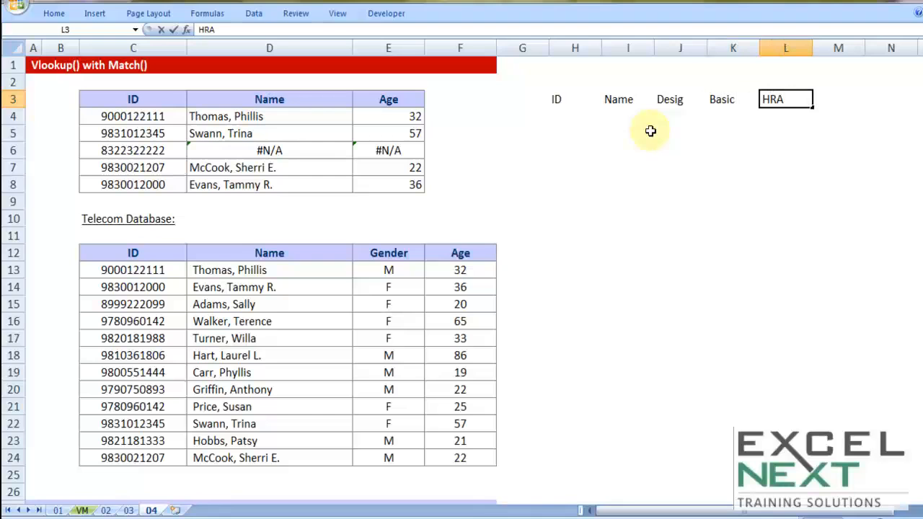
{"action": "key", "text": "Tab"}
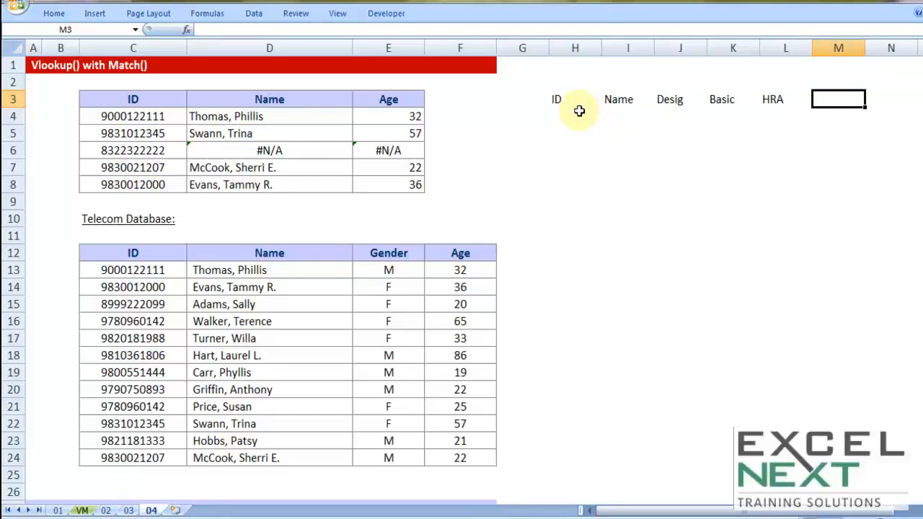
Compare the new headings with the database headings D12:F12, then type 'Gender' into E3
{"action": "left_click", "coordinate": [144, 118]}
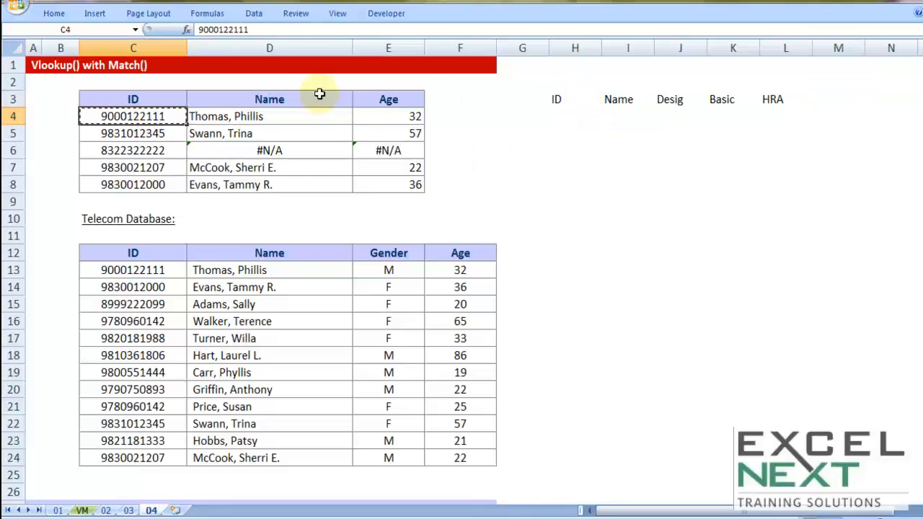
{"action": "left_click", "coordinate": [629, 99]}
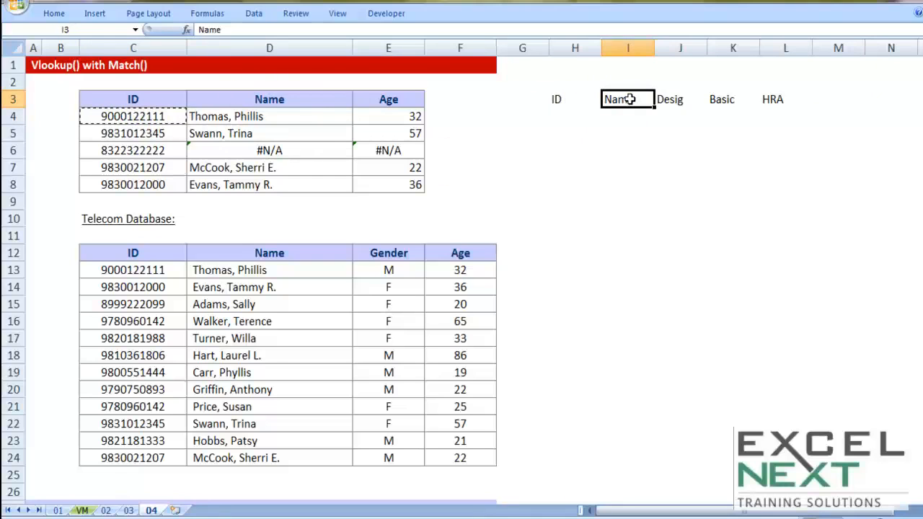
{"action": "left_click", "coordinate": [670, 100]}
{"action": "left_click", "coordinate": [720, 99]}
{"action": "left_click", "coordinate": [764, 98]}
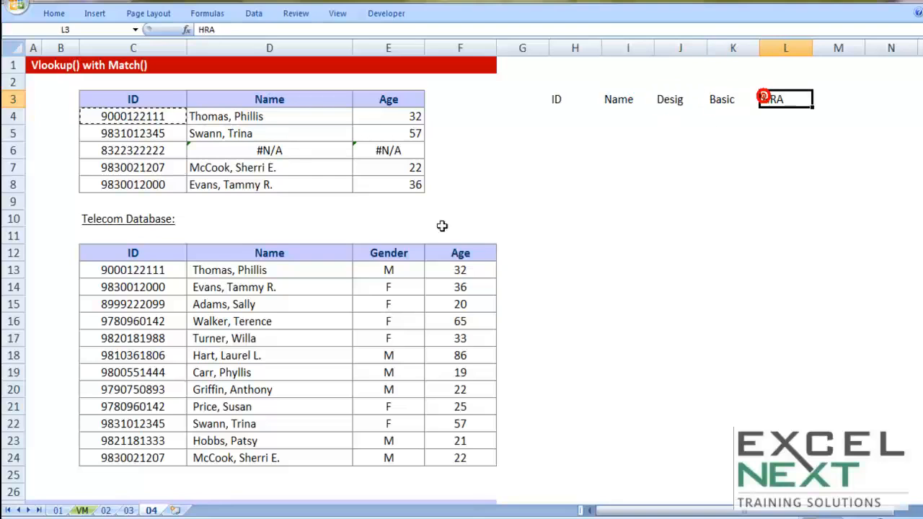
{"action": "left_click", "coordinate": [270, 254]}
{"action": "left_click", "coordinate": [408, 254]}
{"action": "left_click", "coordinate": [460, 254]}
{"action": "left_click", "coordinate": [388, 99]}
{"action": "type", "text": "Gender"}
Commit 'Gender' in E3 and give it List data validation sourced from $D$12:$F$12
{"action": "key", "text": "Return"}
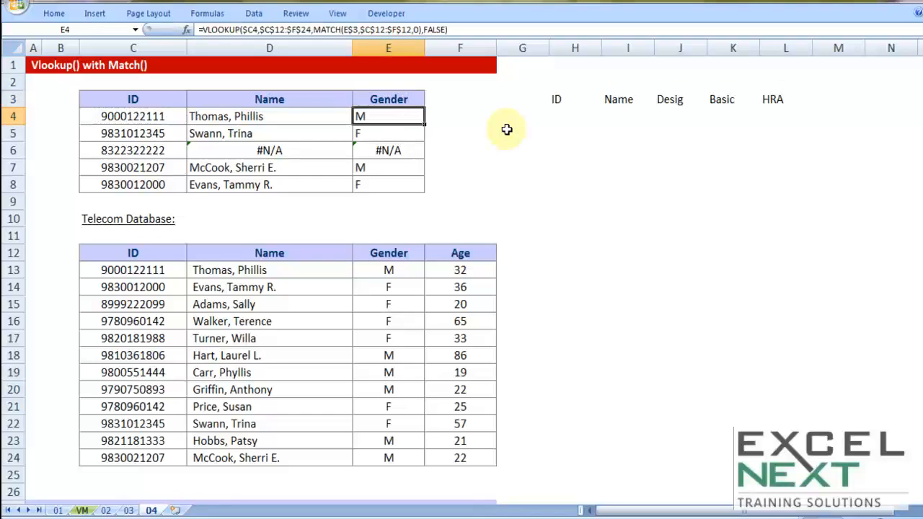
{"action": "left_click", "coordinate": [386, 106]}
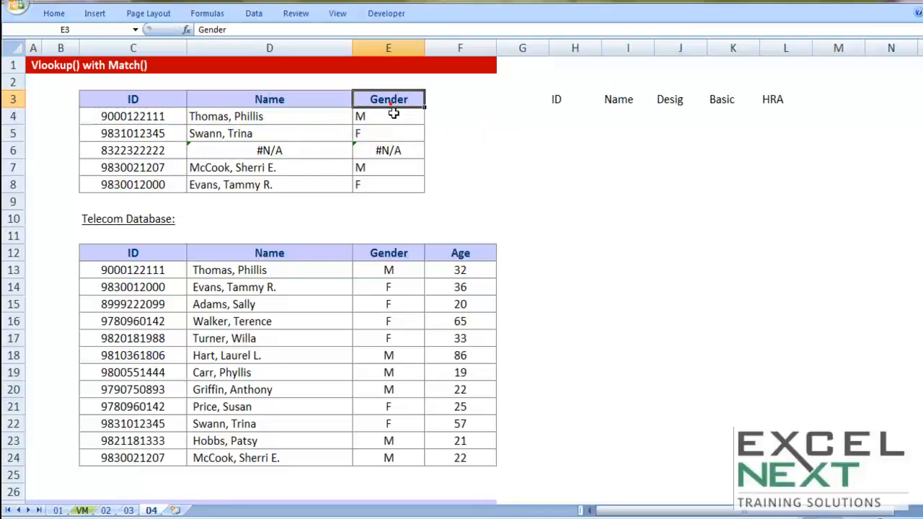
{"action": "left_click", "coordinate": [254, 13]}
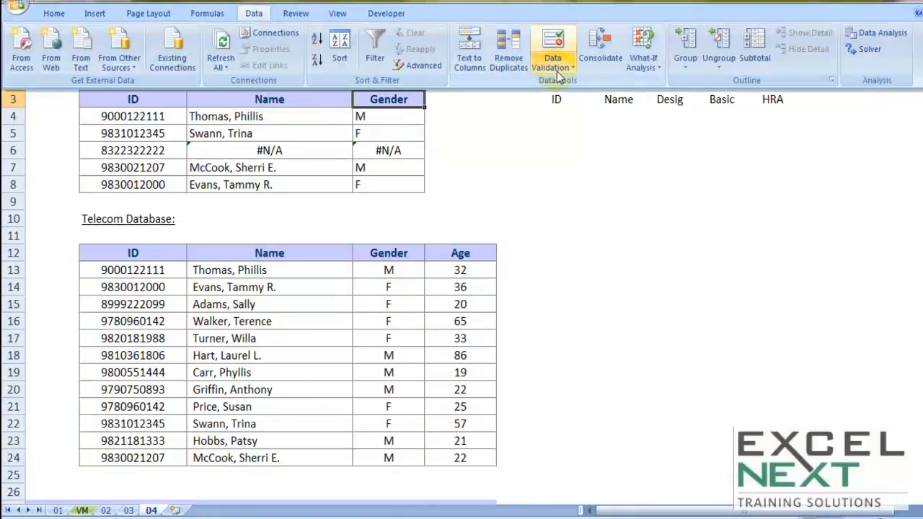
{"action": "left_click", "coordinate": [555, 72]}
{"action": "left_click", "coordinate": [556, 81]}
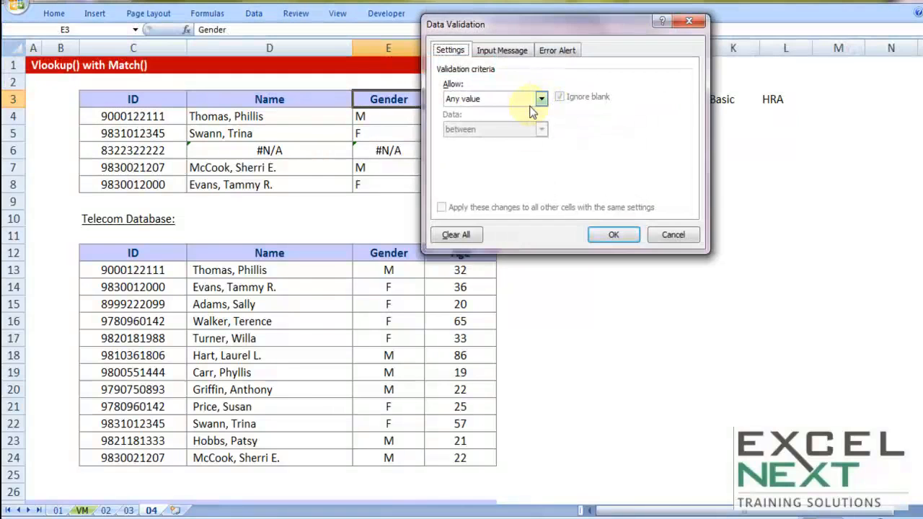
{"action": "left_click", "coordinate": [540, 99]}
{"action": "left_click", "coordinate": [457, 140]}
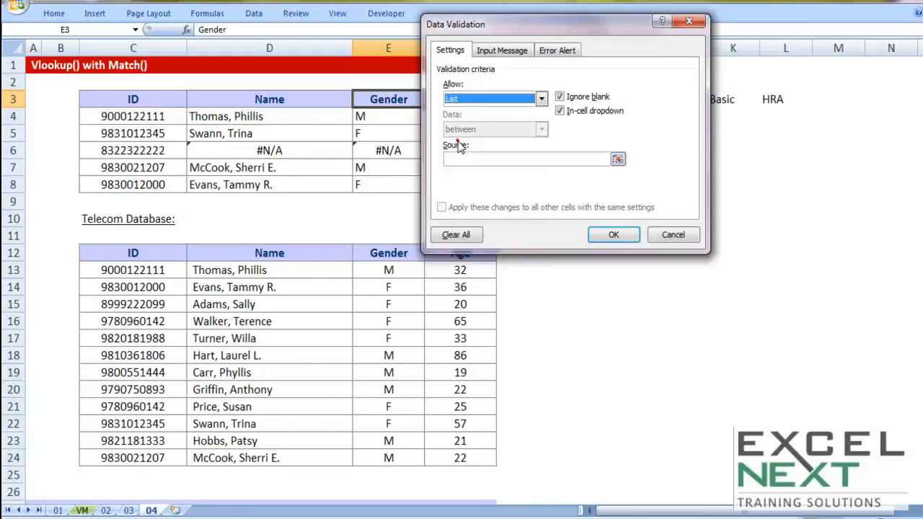
{"action": "left_click_drag", "start_coordinate": [485, 25], "coordinate": [606, 26]}
{"action": "left_click", "coordinate": [575, 160]}
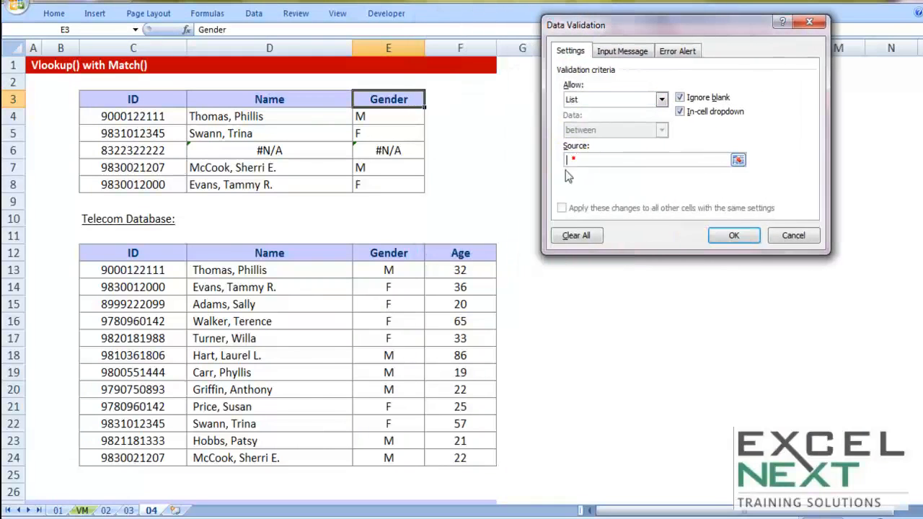
{"action": "left_click_drag", "start_coordinate": [193, 253], "coordinate": [465, 254]}
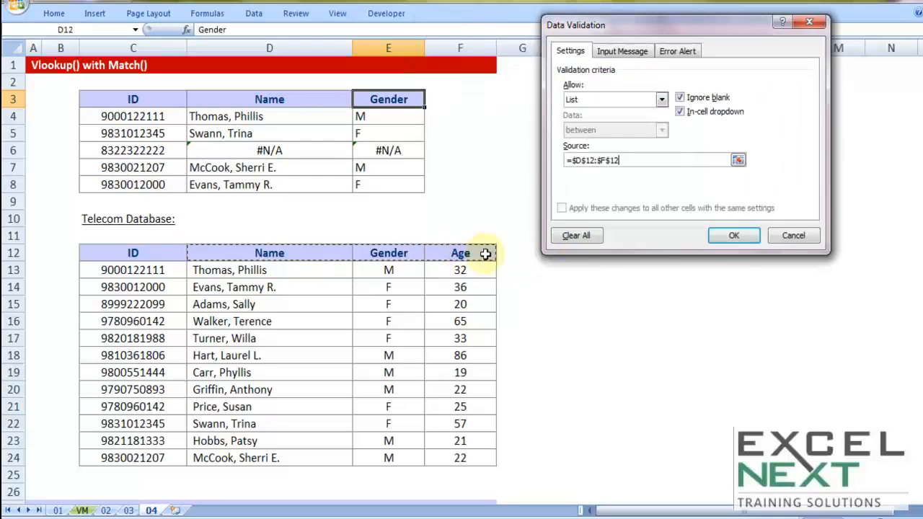
{"action": "left_click", "coordinate": [723, 235]}
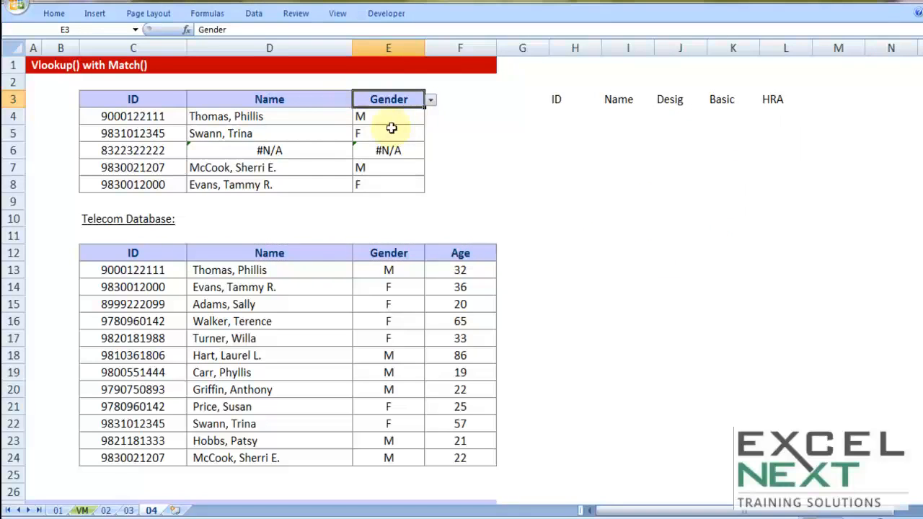
Switch E3's dropdown through Age, Name, Gender and Name, finally settling on Age
{"action": "left_click", "coordinate": [431, 101]}
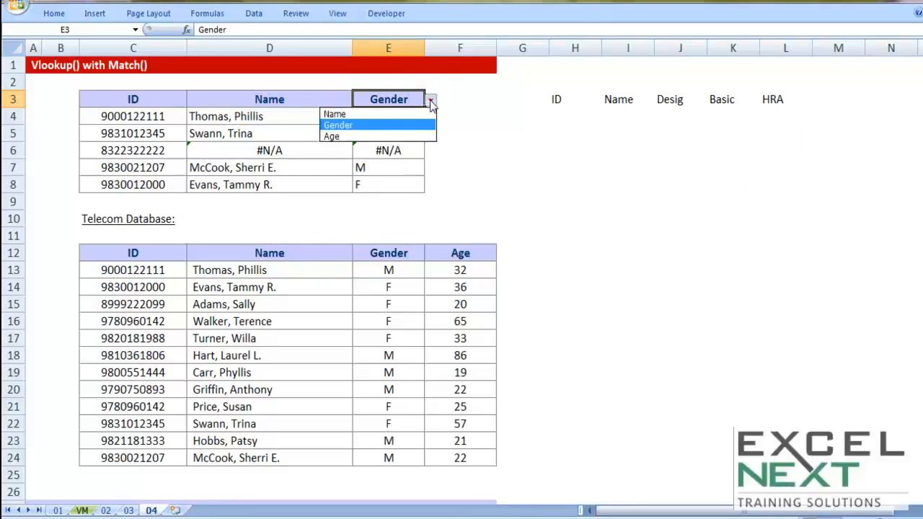
{"action": "left_click", "coordinate": [347, 137]}
{"action": "left_click", "coordinate": [431, 100]}
{"action": "left_click", "coordinate": [411, 114]}
{"action": "left_click", "coordinate": [430, 100]}
{"action": "left_click", "coordinate": [377, 124]}
{"action": "left_click", "coordinate": [430, 100]}
{"action": "left_click", "coordinate": [357, 114]}
{"action": "left_click", "coordinate": [431, 100]}
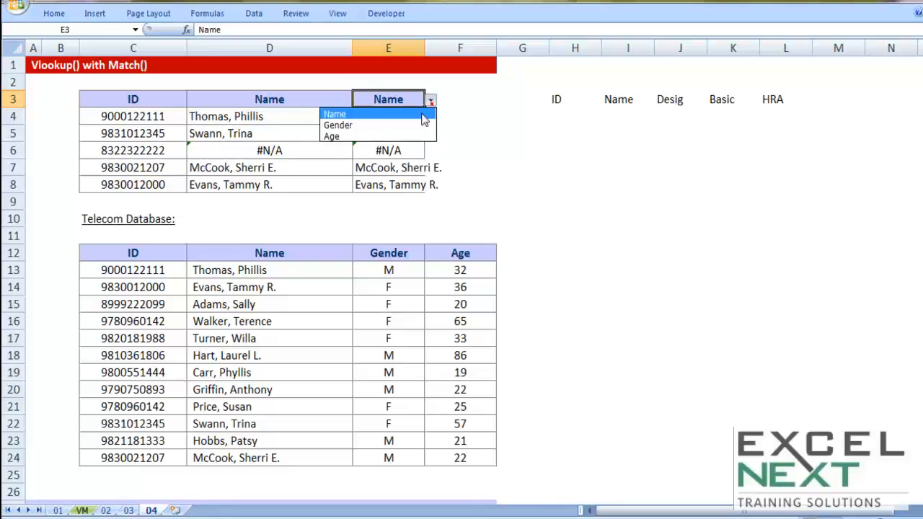
{"action": "left_click", "coordinate": [354, 137]}
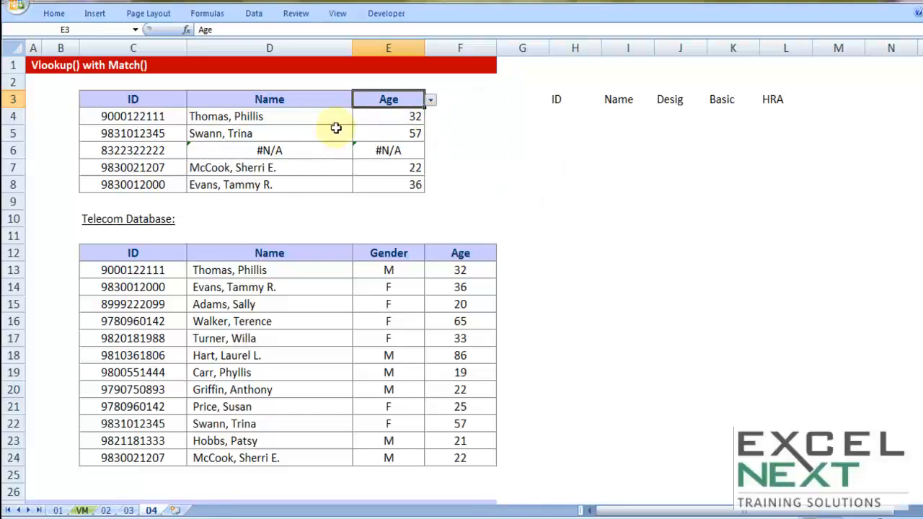